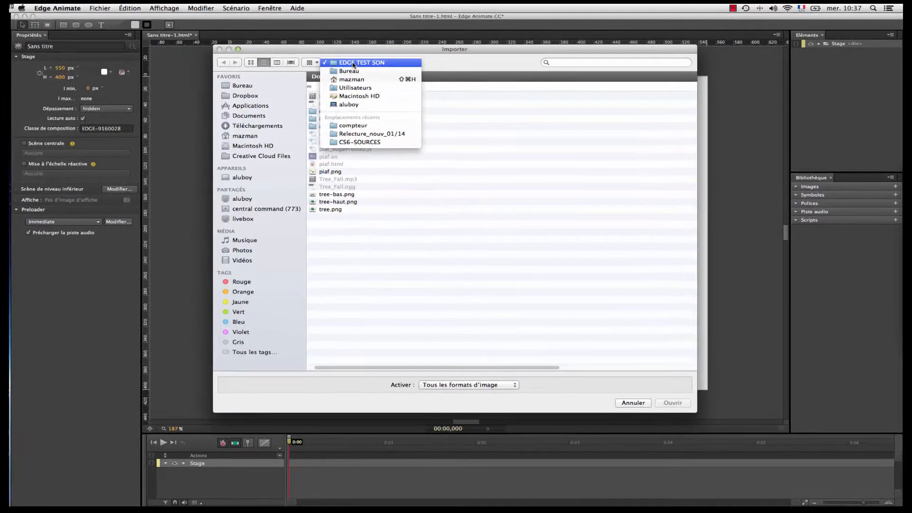
# - Import aiguille.png, compteur.png, echelle.png, ombre.png, rouge.png and vert.png from the compteur folder into the library
pyautogui.click(353, 125)
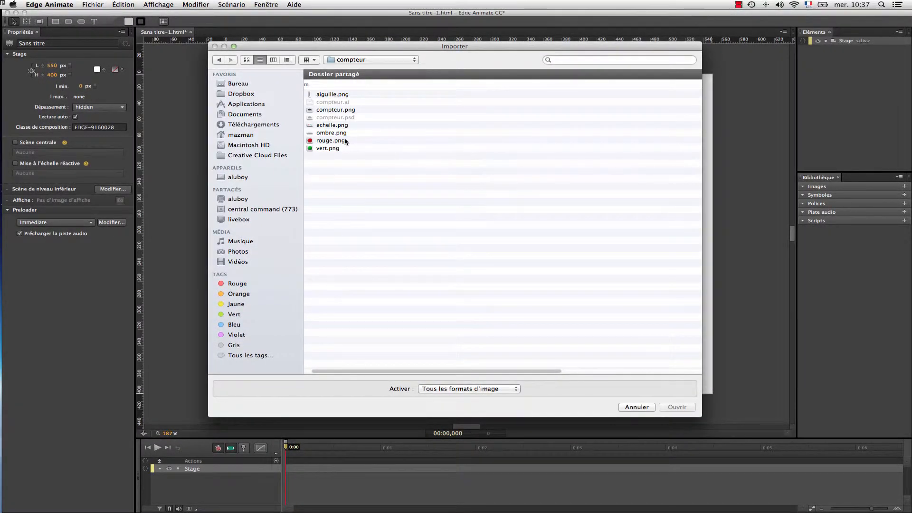
pyautogui.click(320, 111)
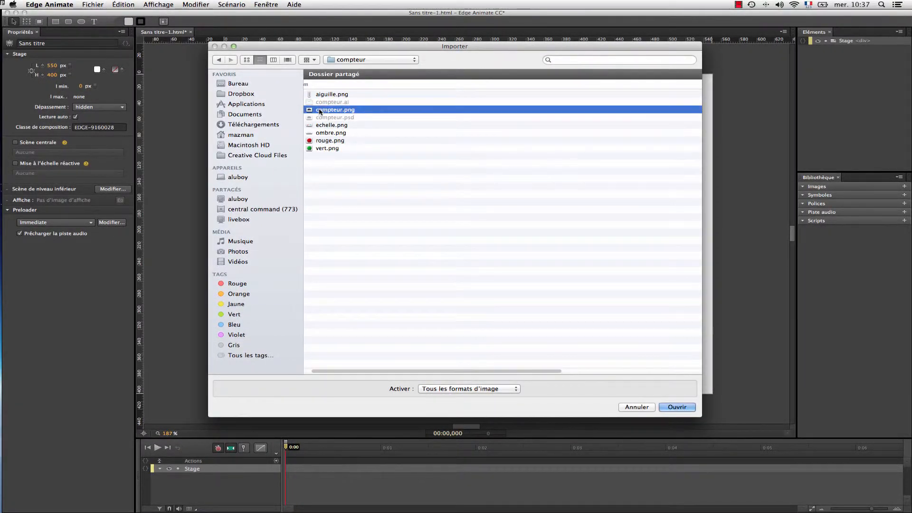
pyautogui.keyDown('super'); pyautogui.click(337, 127); pyautogui.keyUp('super')
pyautogui.keyDown('super'); pyautogui.click(330, 135); pyautogui.keyUp('super')
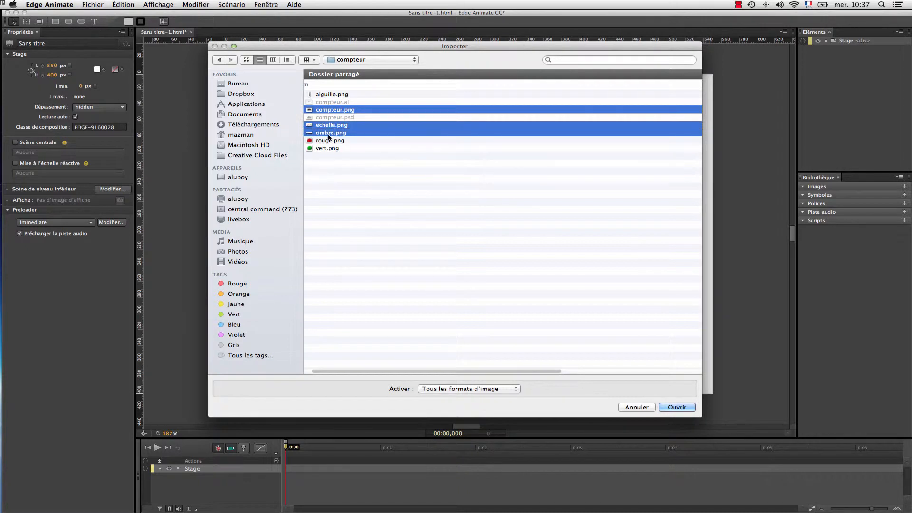
pyautogui.keyDown('super'); pyautogui.click(329, 142); pyautogui.keyUp('super')
pyautogui.keyDown('super'); pyautogui.click(323, 149); pyautogui.keyUp('super')
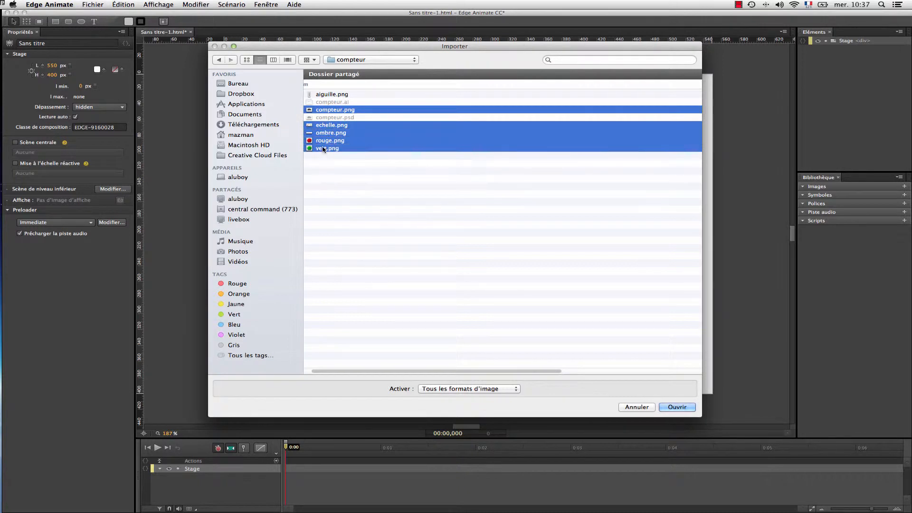
pyautogui.keyDown('super'); pyautogui.click(333, 95); pyautogui.keyUp('super')
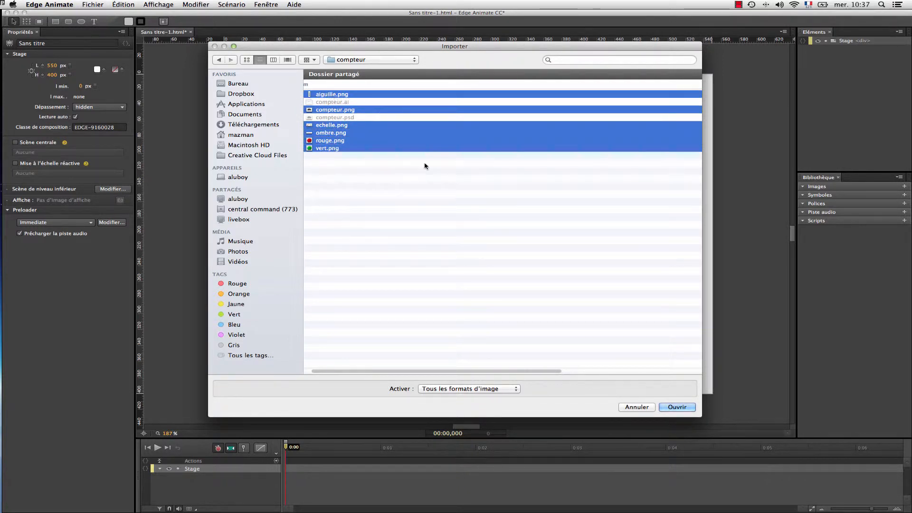
pyautogui.press('Return')
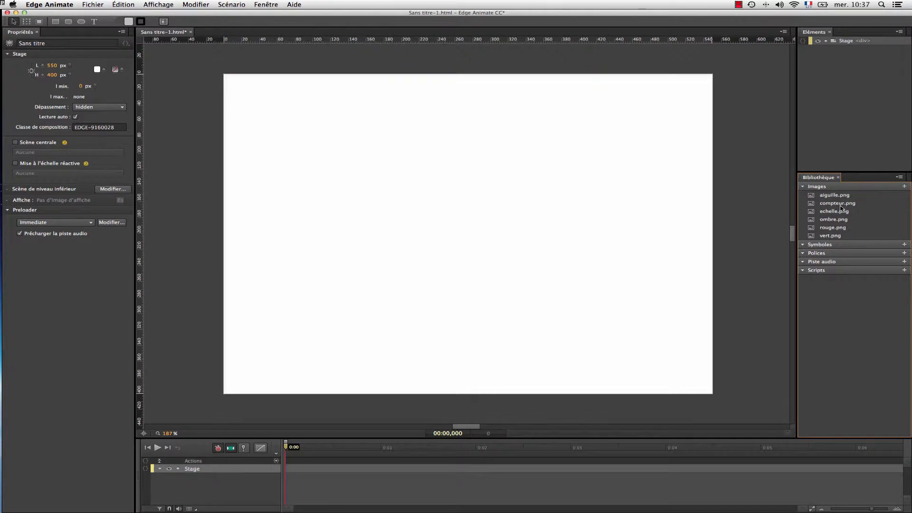
# - Place compteur.png on the stage, scaled down proportionally and positioned so the whole gauge fits within the stage
pyautogui.moveTo(812, 203); pyautogui.dragTo(334, 163)
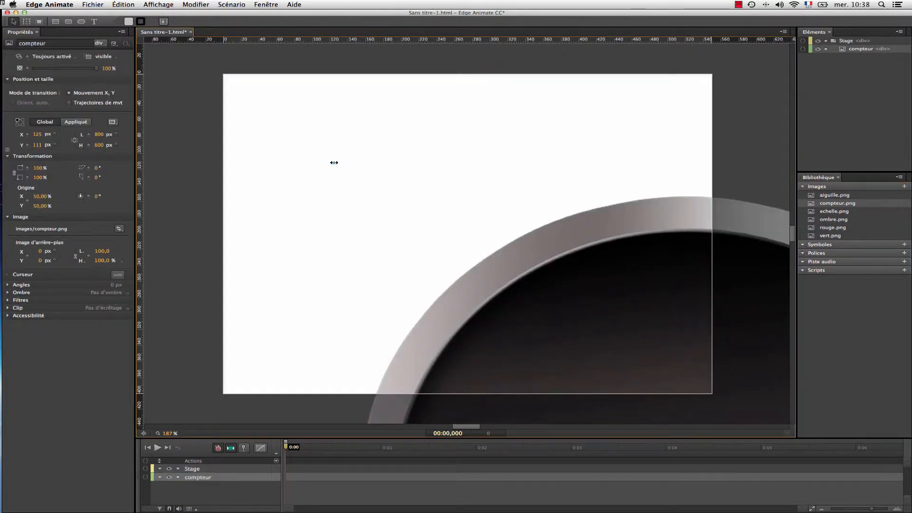
pyautogui.moveTo(561, 235); pyautogui.dragTo(448, 147)
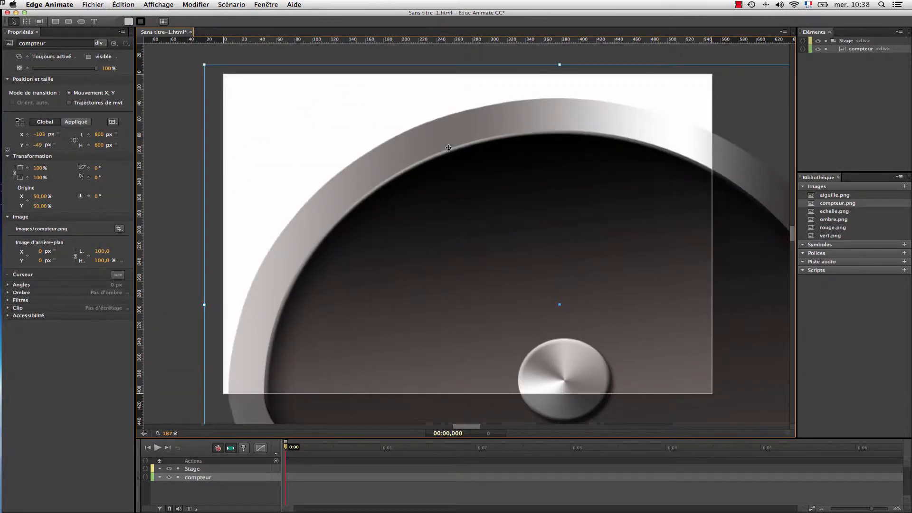
pyautogui.moveTo(391, 124); pyautogui.dragTo(390, 124)
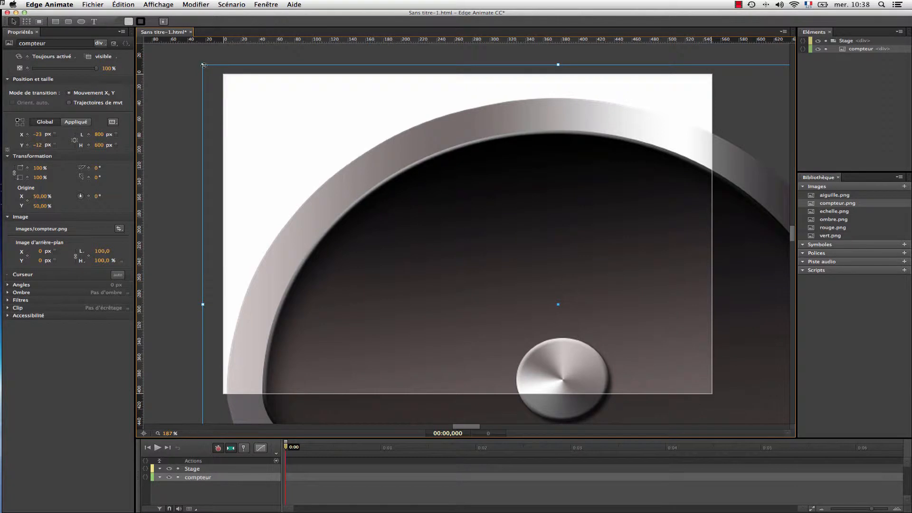
pyautogui.moveTo(203, 65); pyautogui.dragTo(391, 239)
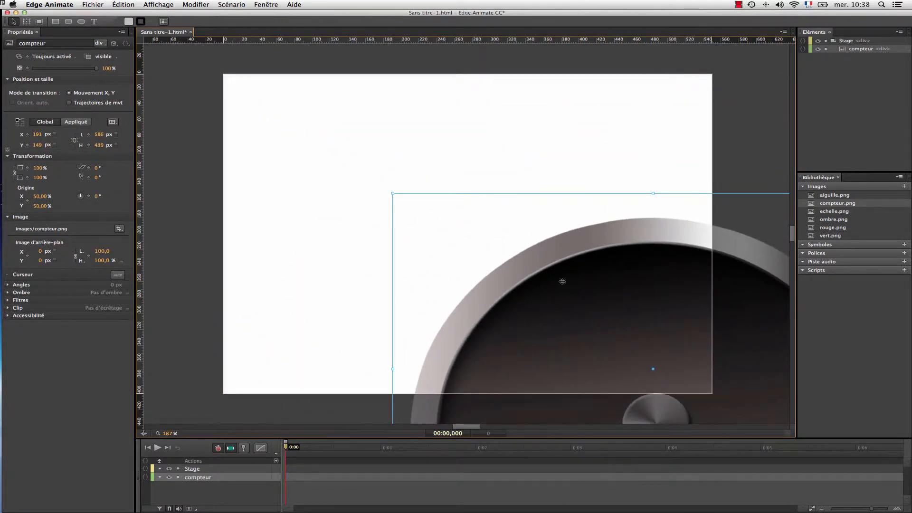
pyautogui.moveTo(561, 279); pyautogui.dragTo(372, 152)
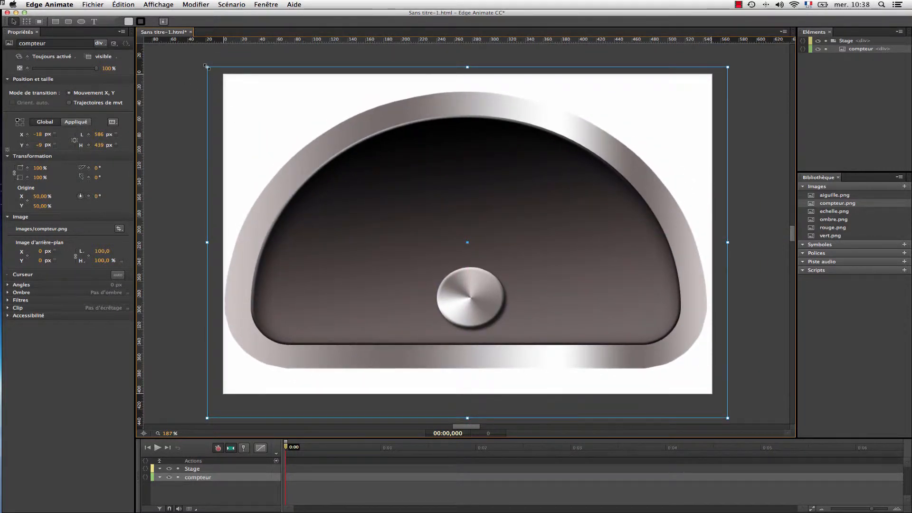
pyautogui.moveTo(207, 67); pyautogui.dragTo(247, 106)
pyautogui.moveTo(455, 194)
pyautogui.mouseDown()
pyautogui.moveTo(439, 191)
pyautogui.moveTo(459, 194)
pyautogui.mouseUp()
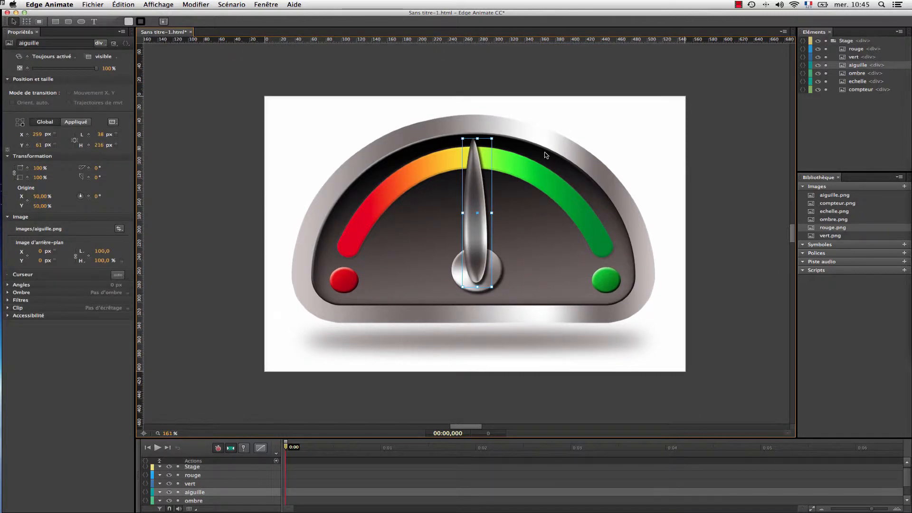
# - Test the needle's rotation about its centre at about -7° and reset it to 0°
pyautogui.hscroll(1, 546, 156)
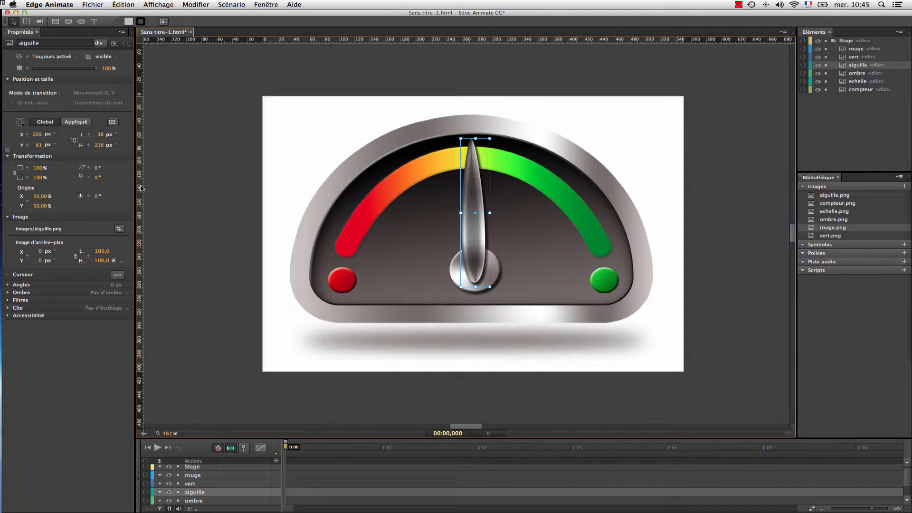
pyautogui.moveTo(81, 197)
pyautogui.mouseDown()
pyautogui.moveTo(65, 199)
pyautogui.moveTo(83, 198)
pyautogui.mouseUp()
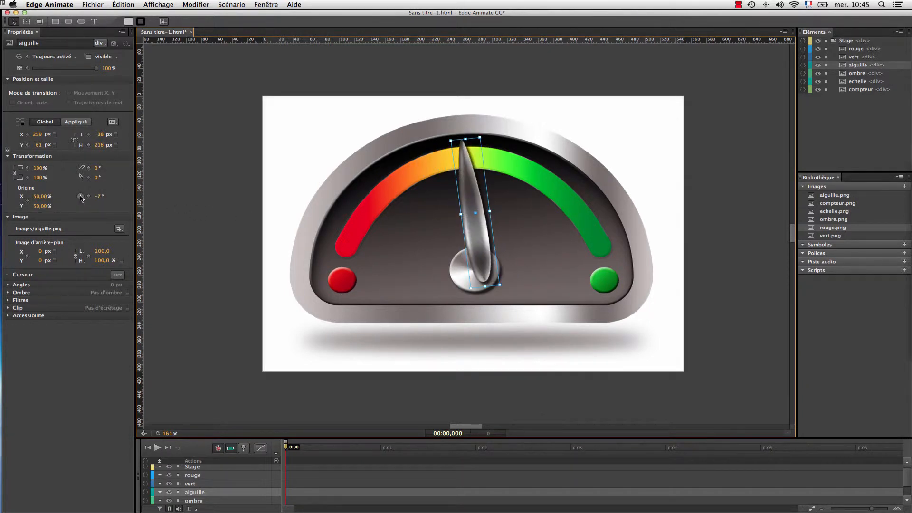
pyautogui.click(97, 197)
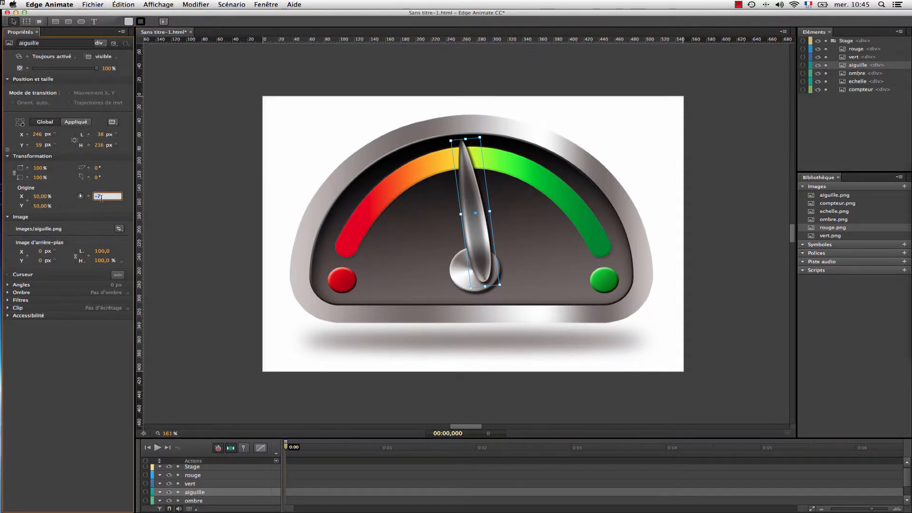
pyautogui.write('0')
pyautogui.press('Return')
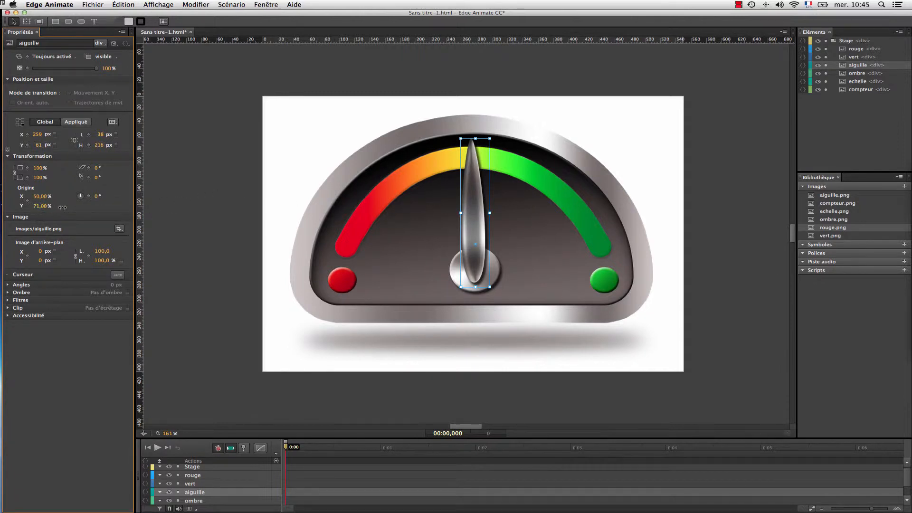
# - Set the needle's vertical transform origin to 87% so it pivots on the gauge's central knob
pyautogui.moveTo(63, 207)
pyautogui.mouseDown()
pyautogui.moveTo(77, 209)
pyautogui.moveTo(44, 208)
pyautogui.mouseUp()
pyautogui.click(44, 208)
pyautogui.write('1')
pyautogui.press('Return')
pyautogui.moveTo(36, 205); pyautogui.dragTo(32, 207)
# - Bring the needle to the front of all elements and rotate it to -76°, at the red end of the scale
pyautogui.moveTo(82, 195); pyautogui.dragTo(63, 204)
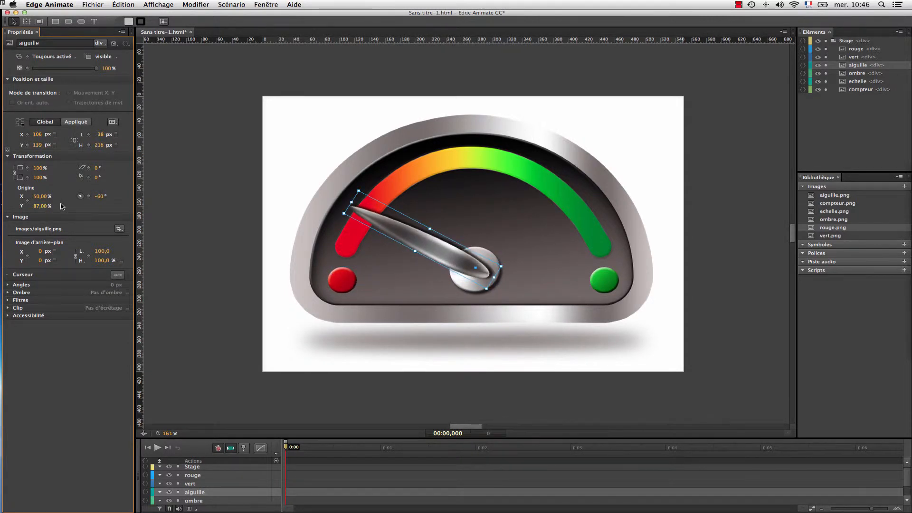
pyautogui.click(198, 4)
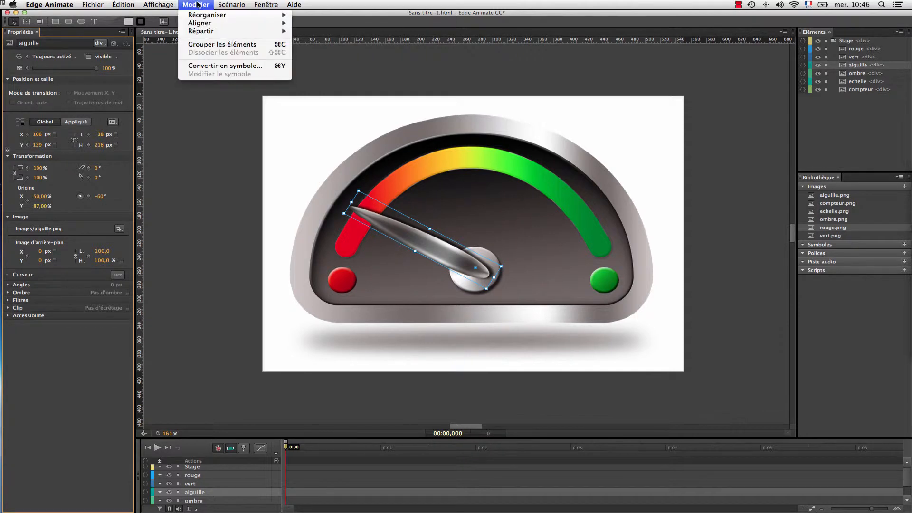
pyautogui.moveTo(198, 15)
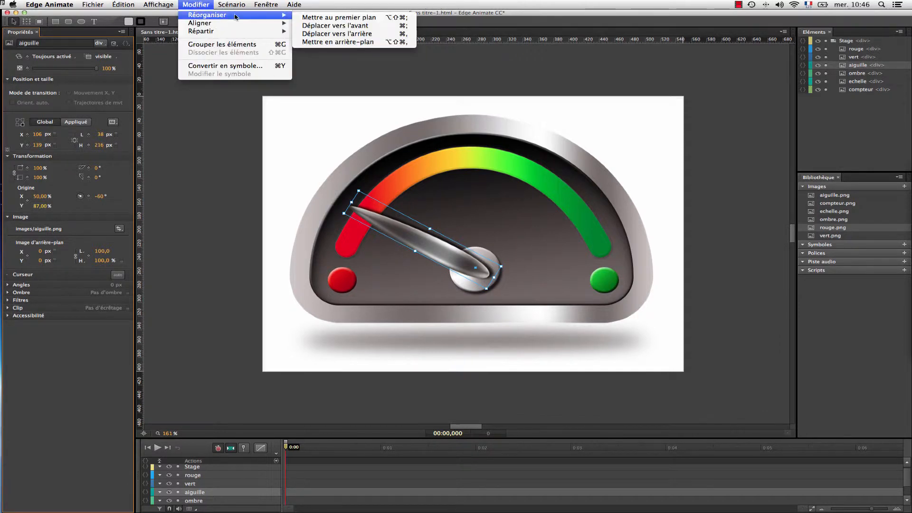
pyautogui.click(308, 19)
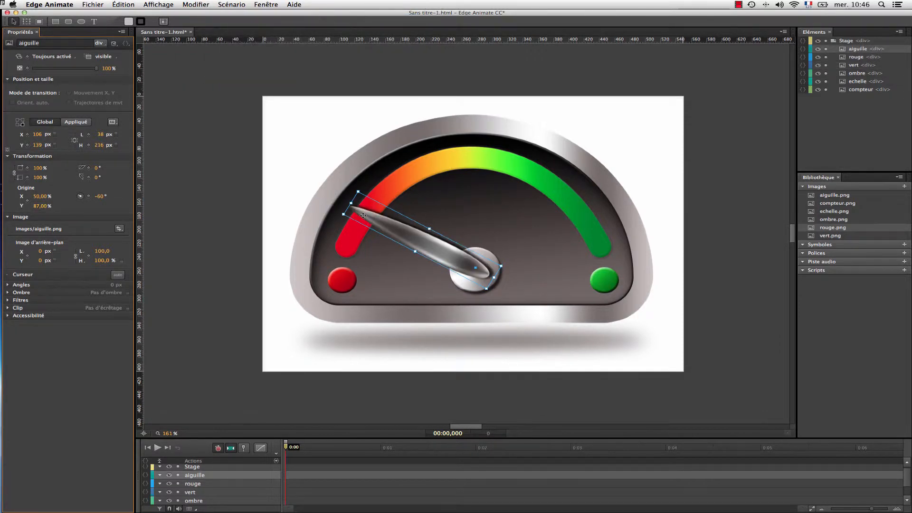
pyautogui.moveTo(82, 199); pyautogui.dragTo(81, 204)
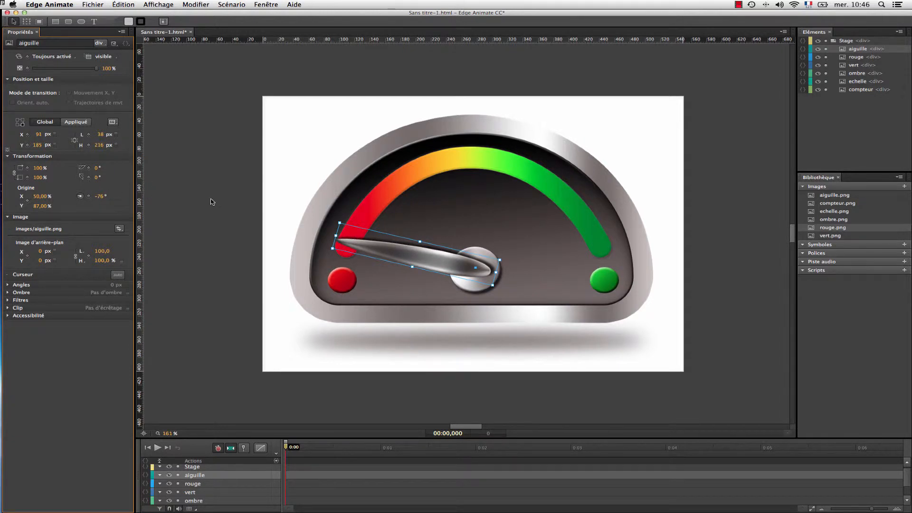
# - Convert the needle into a symbol named "aiguille" with automatic timeline playback on
pyautogui.rightClick(441, 256)
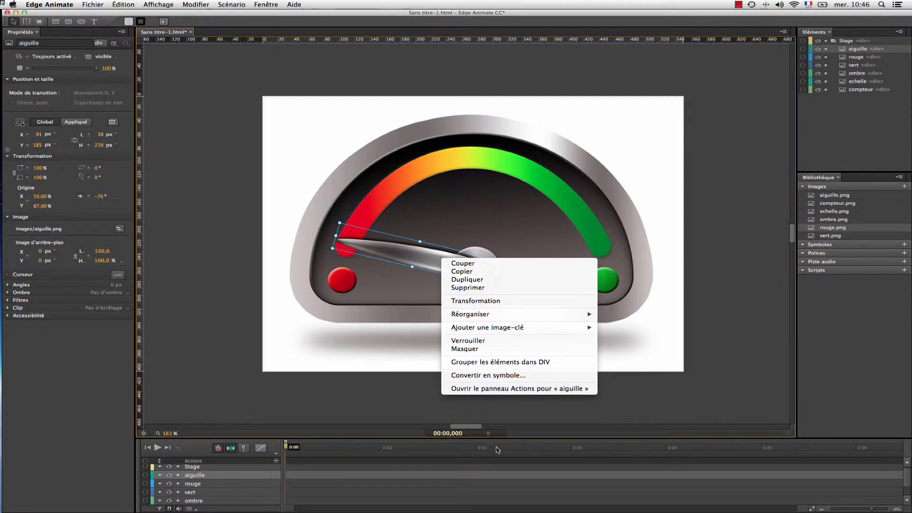
pyautogui.click(496, 376)
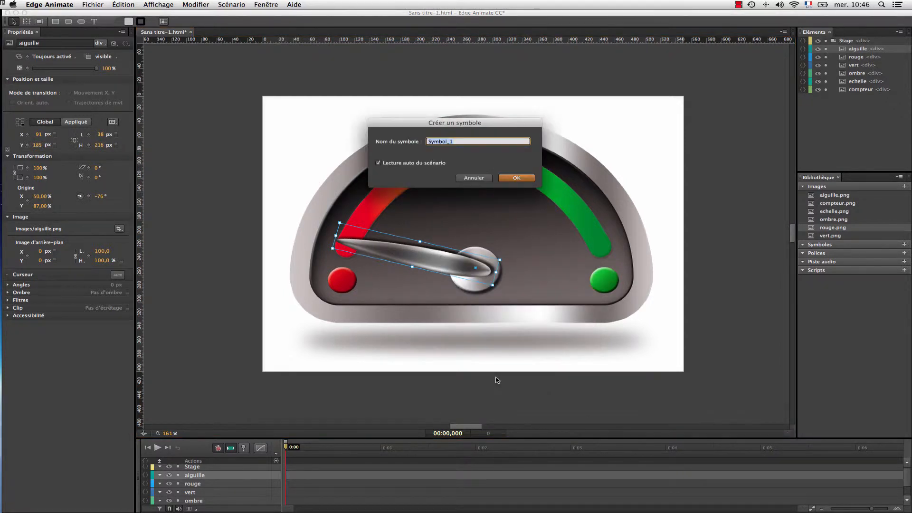
pyautogui.write('aiguille')
pyautogui.press('Return')
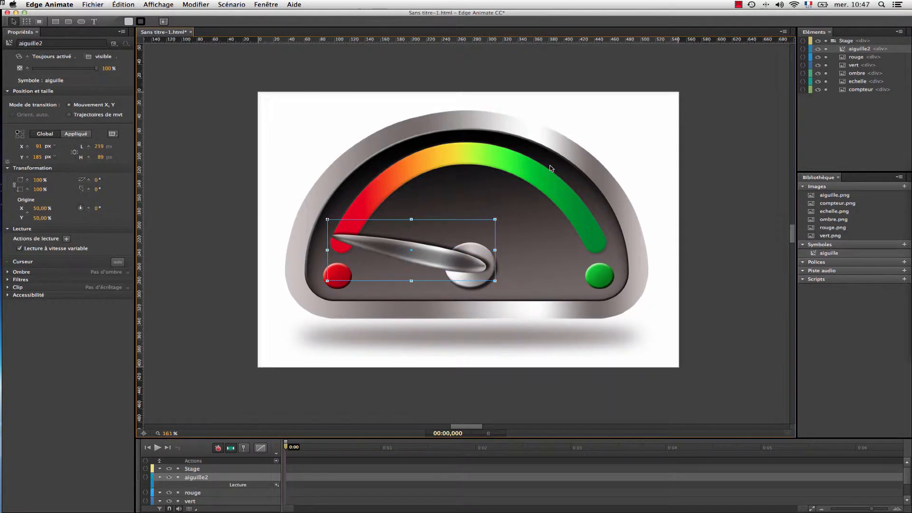
# - Open the aiguille symbol for editing and add a rotation keyframe for the needle at 0:00
pyautogui.doubleClick(444, 258)
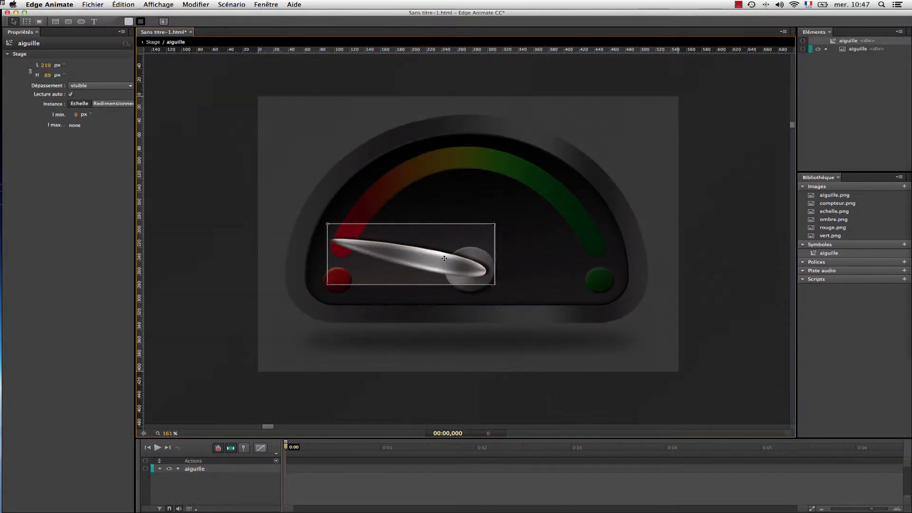
pyautogui.click(444, 258)
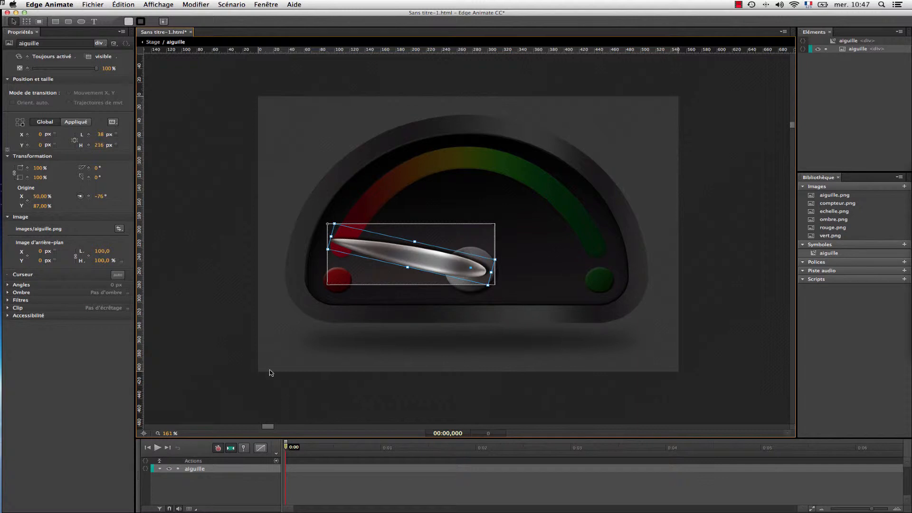
pyautogui.click(88, 196)
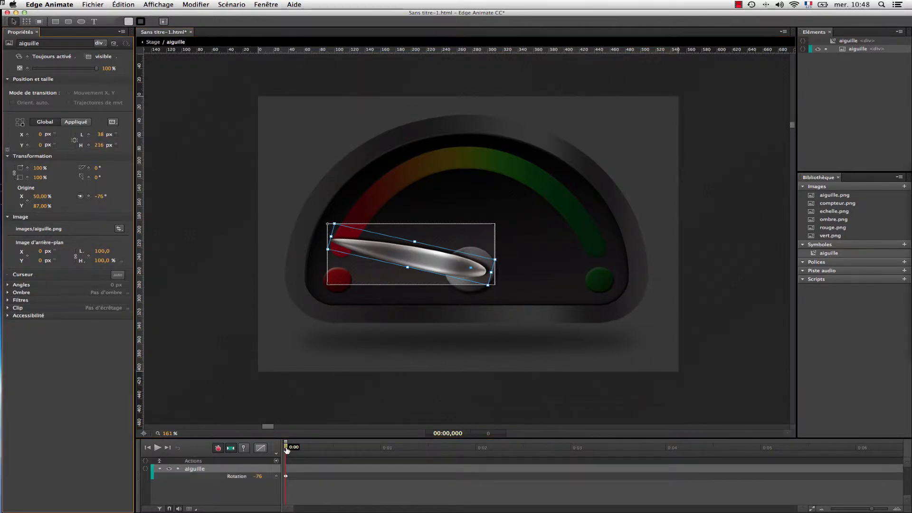
# - Add a rotation keyframe at 0.5 seconds with the needle rotated to -60°
pyautogui.moveTo(285, 448); pyautogui.dragTo(333, 452)
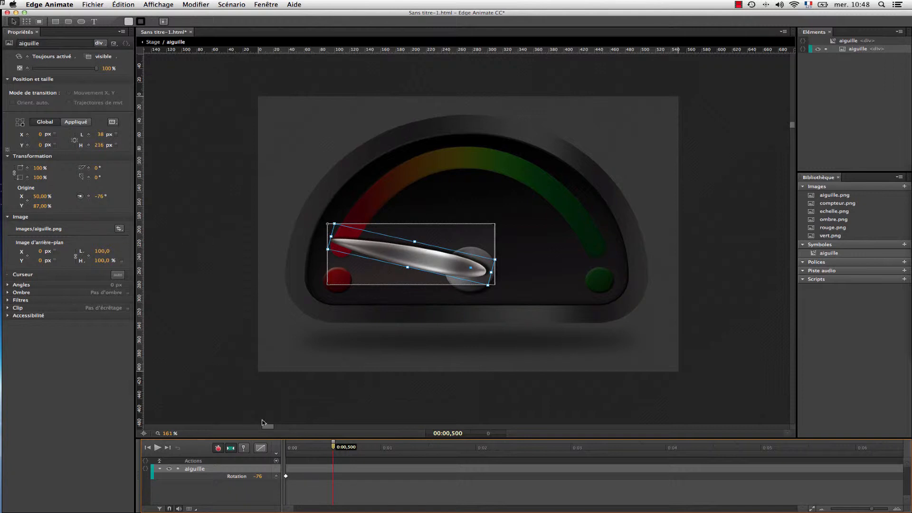
pyautogui.click(89, 195)
pyautogui.moveTo(80, 196); pyautogui.dragTo(90, 198)
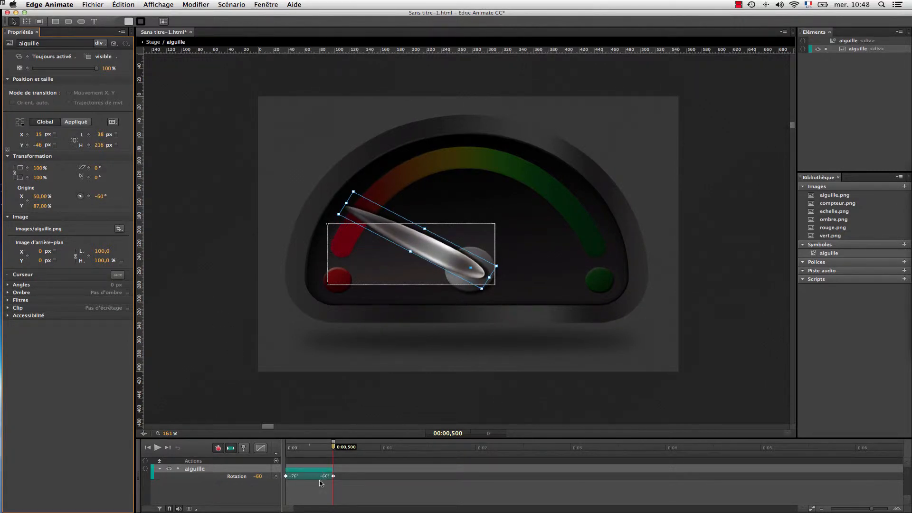
# - Copy the needle's rotation transition and paste it inverted at 0.5 seconds, so the needle swings back by 1 second
pyautogui.click(310, 474)
pyautogui.rightClick(311, 472)
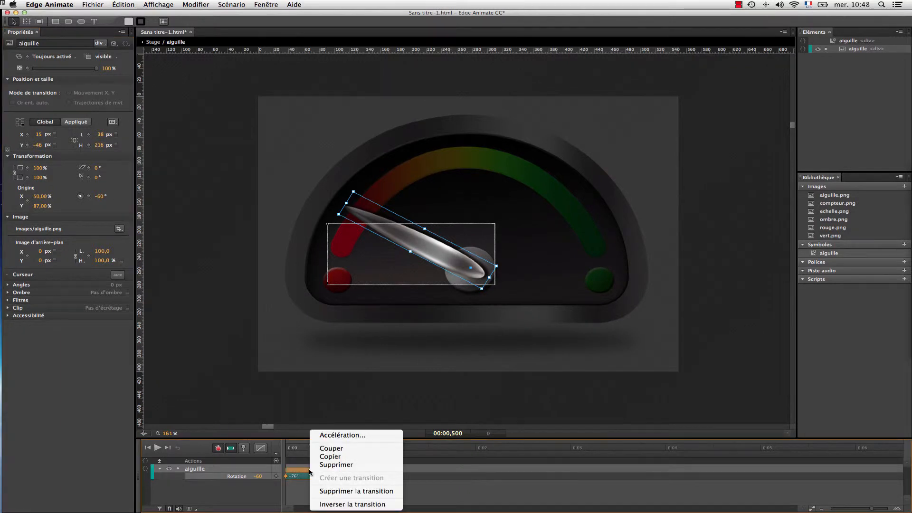
pyautogui.click(340, 456)
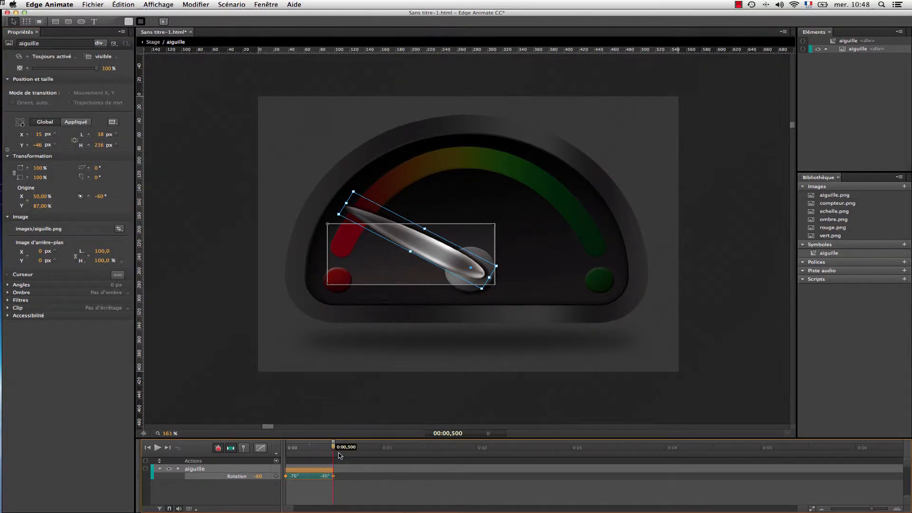
pyautogui.click(350, 473)
pyautogui.rightClick(350, 474)
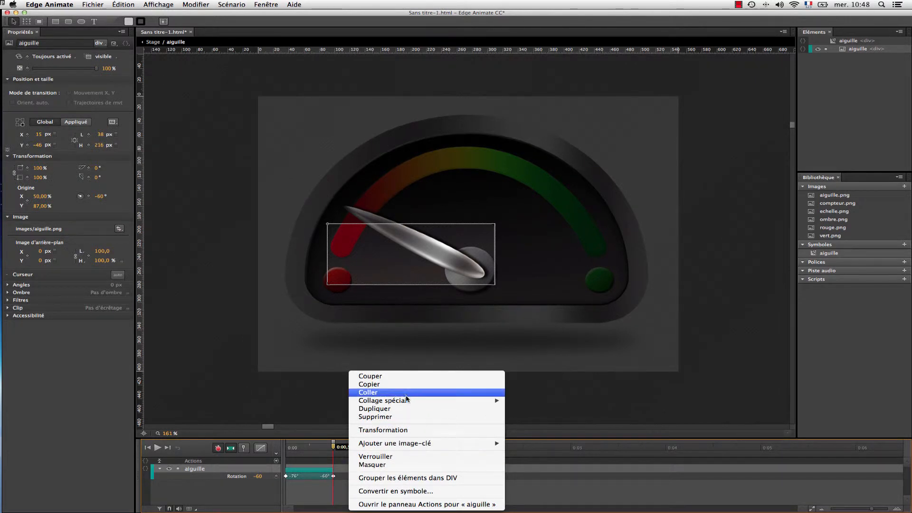
pyautogui.moveTo(404, 403)
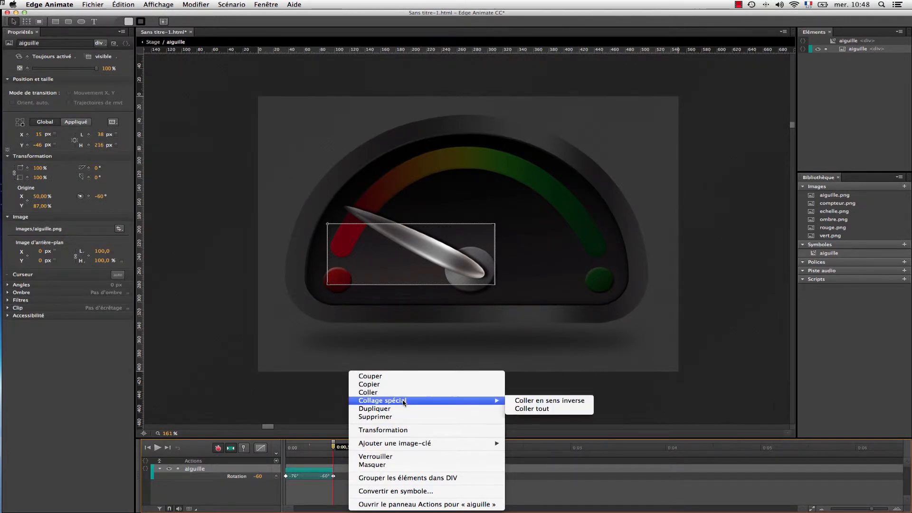
pyautogui.click(546, 403)
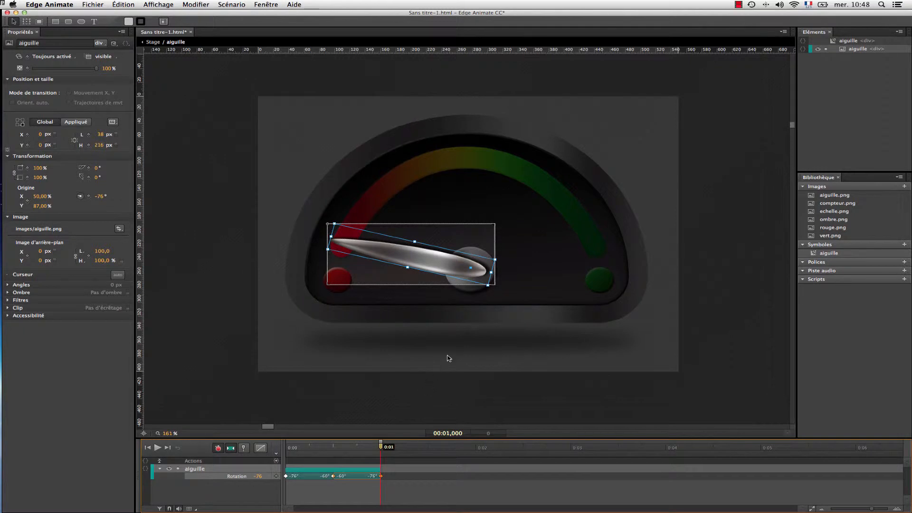
# - Apply the Acc./Déc. progressive easing with the Quad curve to the needle's rotation transitions
pyautogui.click(335, 469)
pyautogui.click(260, 447)
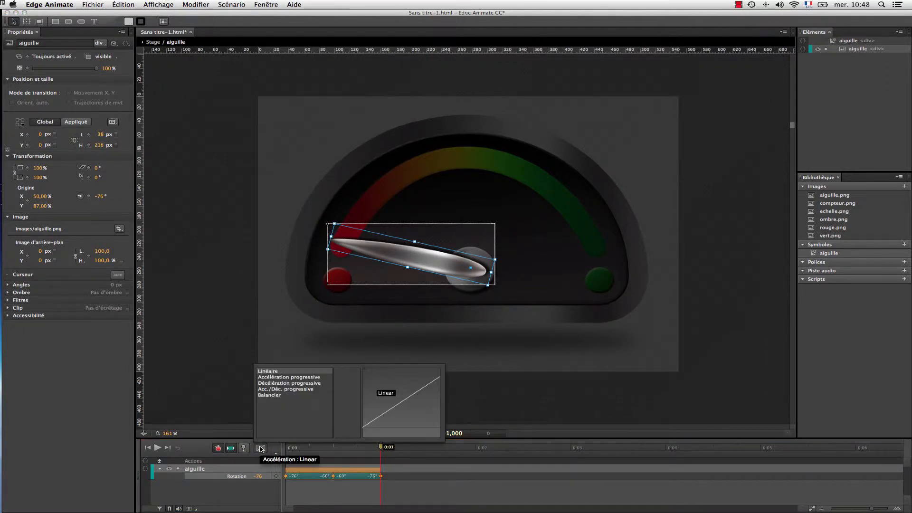
pyautogui.click(286, 378)
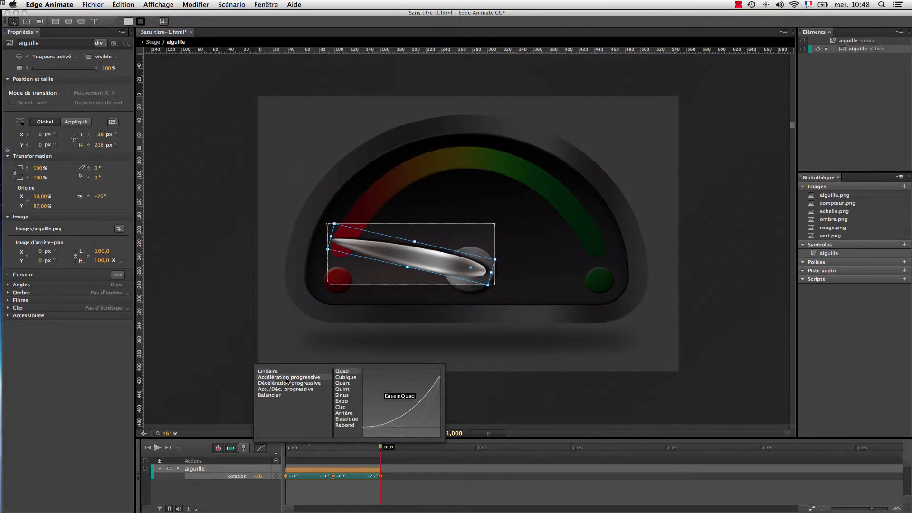
pyautogui.click(288, 389)
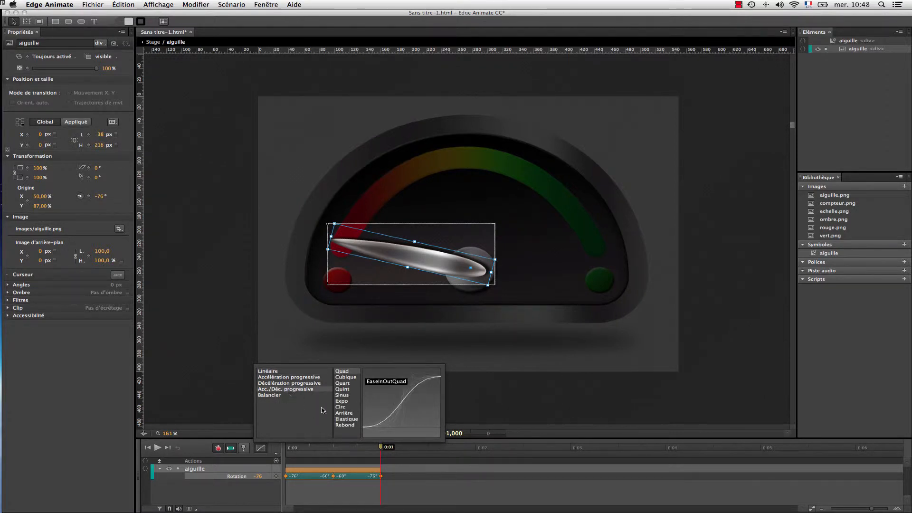
pyautogui.click(444, 476)
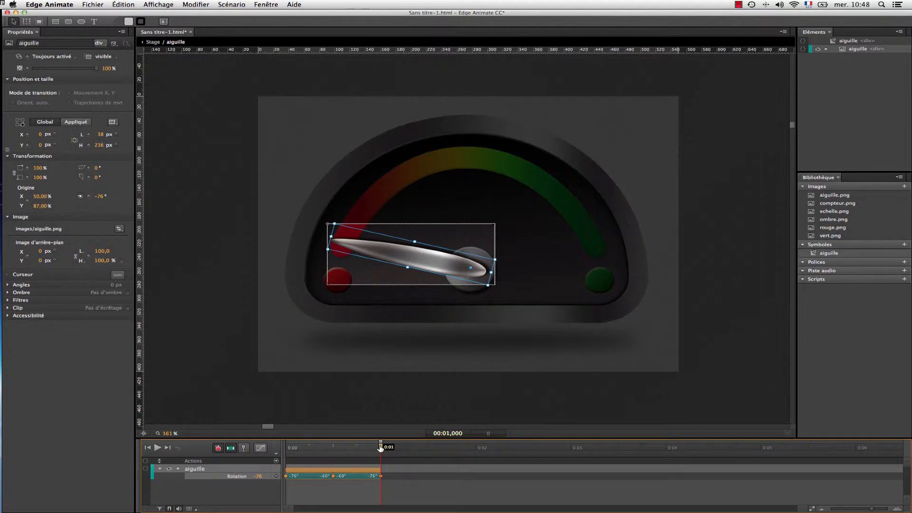
# - Add a timeline trigger at 1 second that replays the needle symbol from the start with sym.play(0)
pyautogui.click(276, 461)
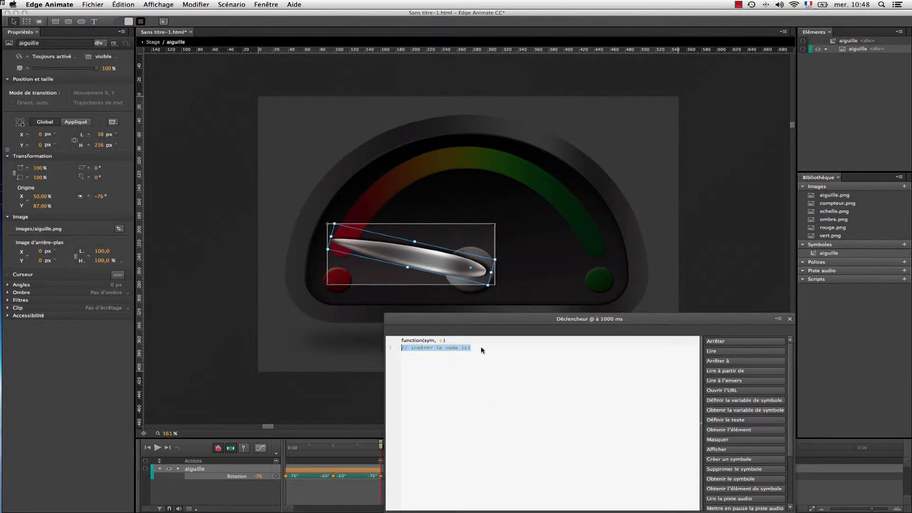
pyautogui.click(734, 351)
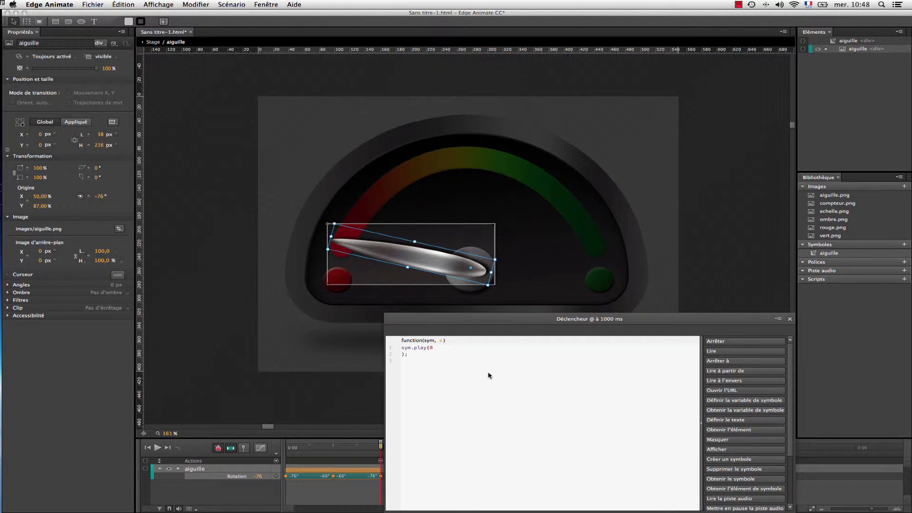
pyautogui.press('Delete')
pyautogui.click(790, 319)
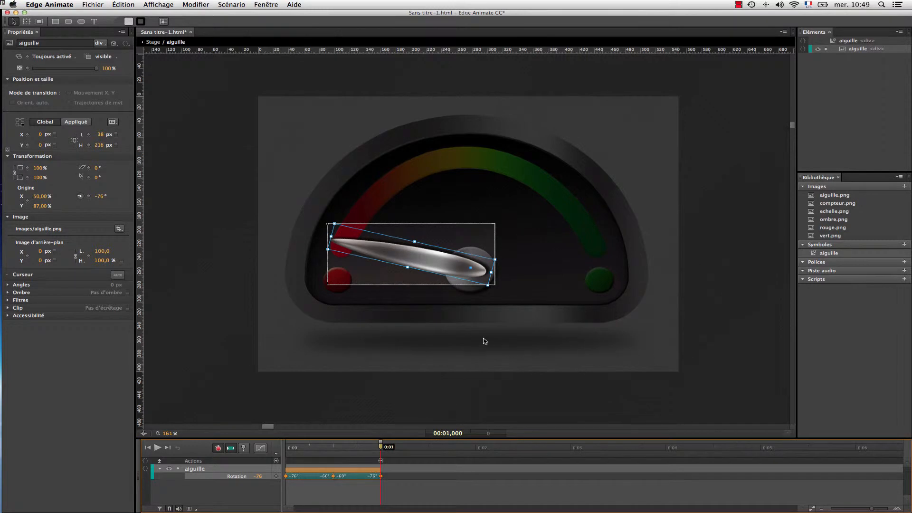
# - Return to the Stage, preview the gauge animation in the browser, and close the preview window
pyautogui.click(149, 42)
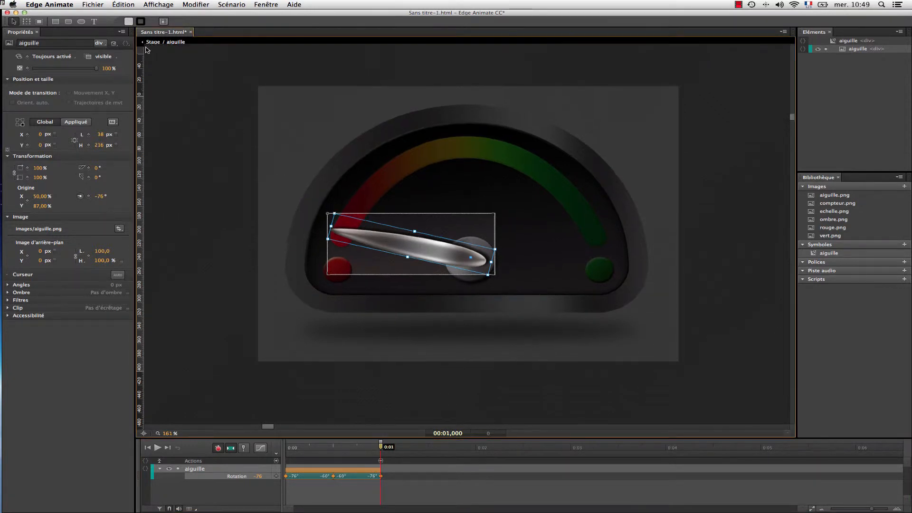
pyautogui.click(95, 4)
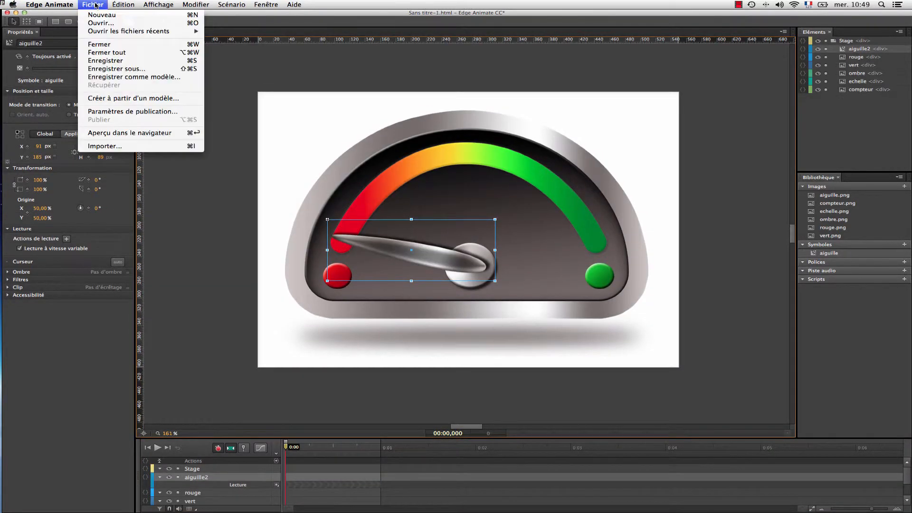
pyautogui.click(133, 134)
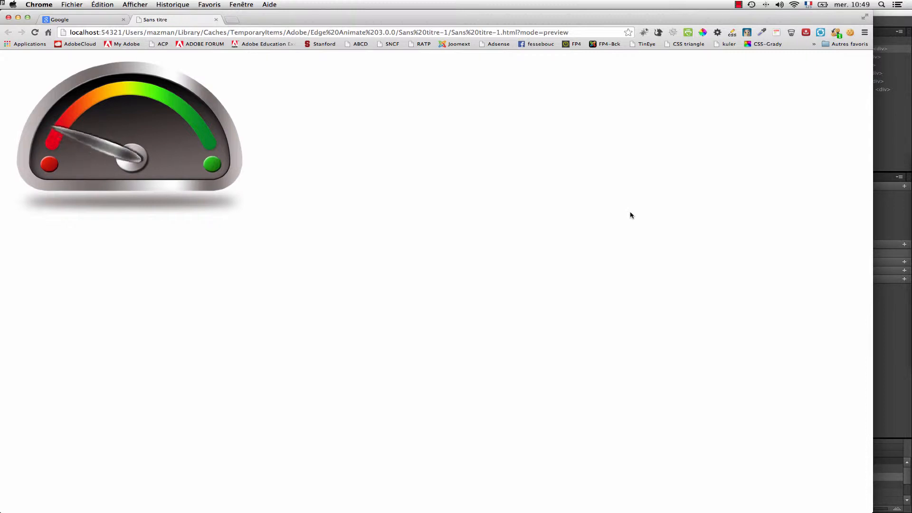
pyautogui.click(8, 19)
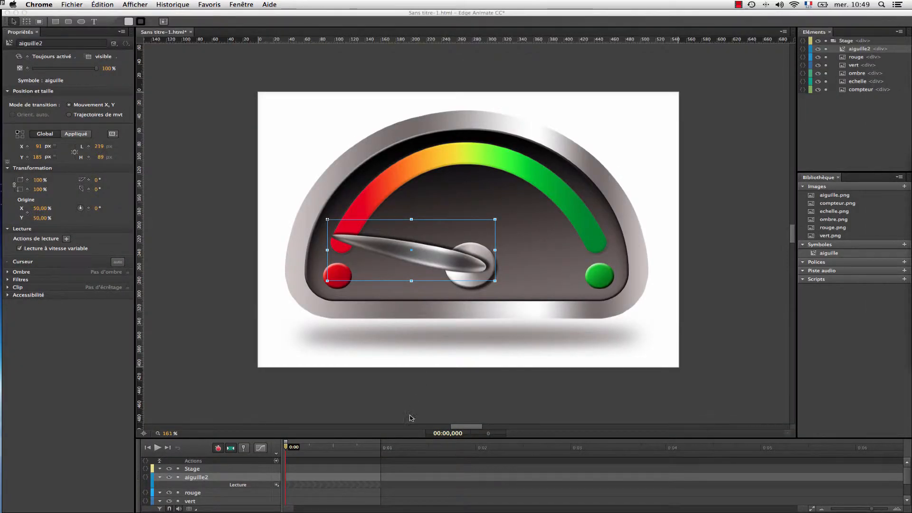
# - Reopen the aiguille symbol, shorten the needle's rotation animation to about 0.7 seconds, and move the replay trigger to its end
pyautogui.click(393, 256)
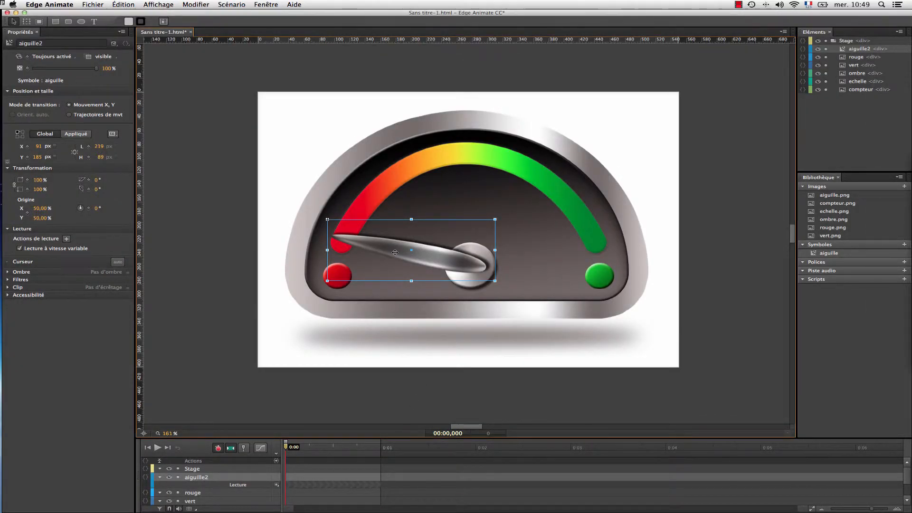
pyautogui.doubleClick(393, 256)
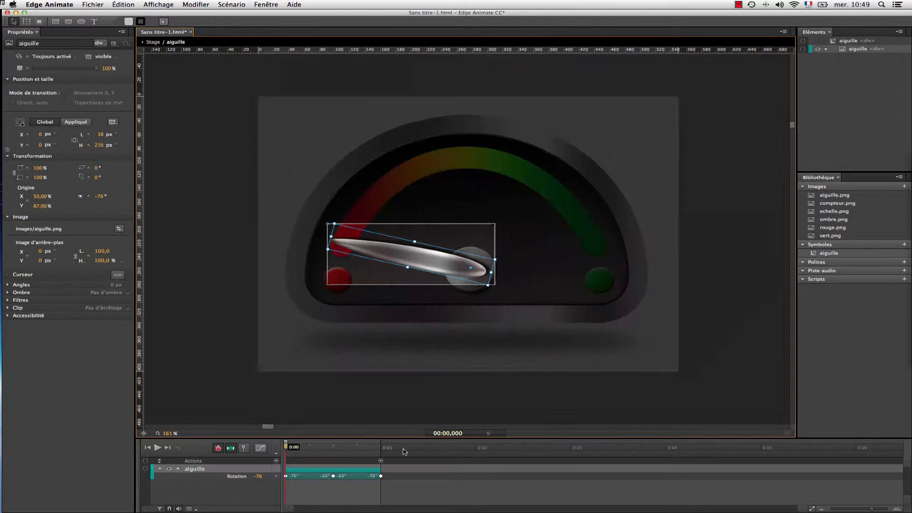
pyautogui.click(350, 470)
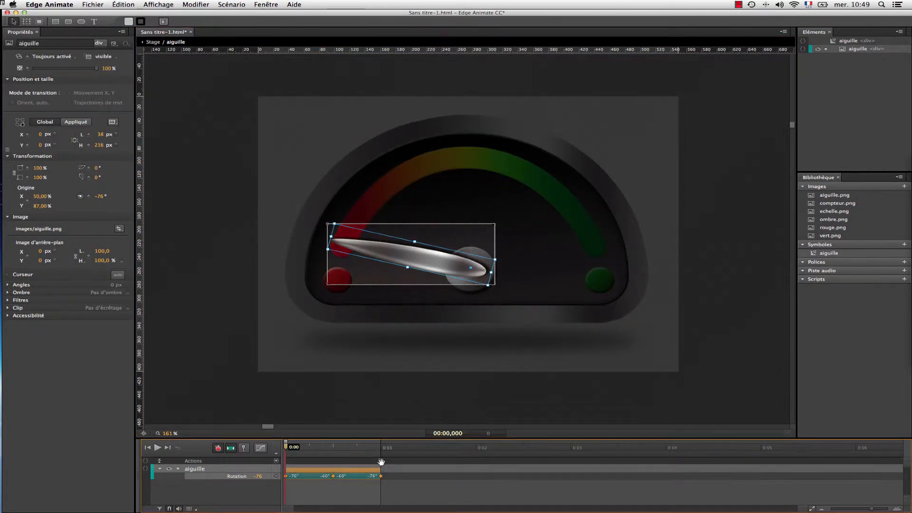
pyautogui.moveTo(380, 469); pyautogui.dragTo(342, 469)
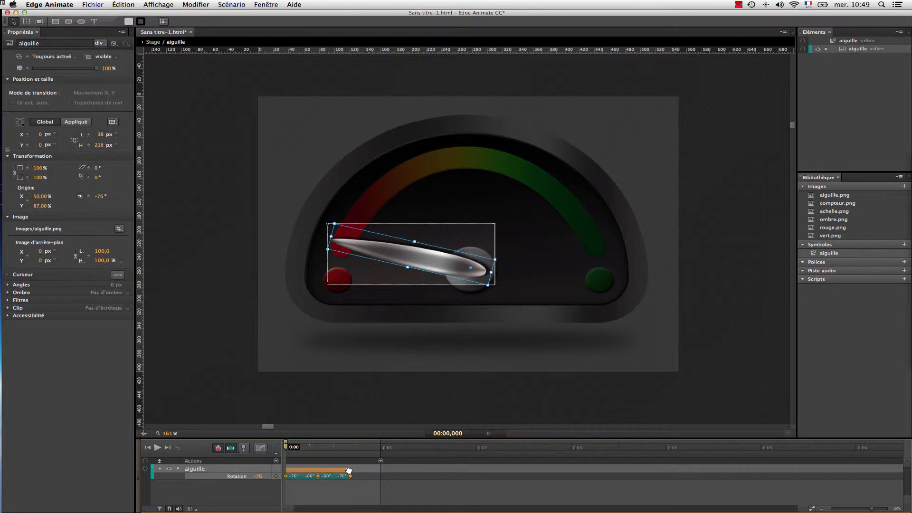
pyautogui.click(374, 461)
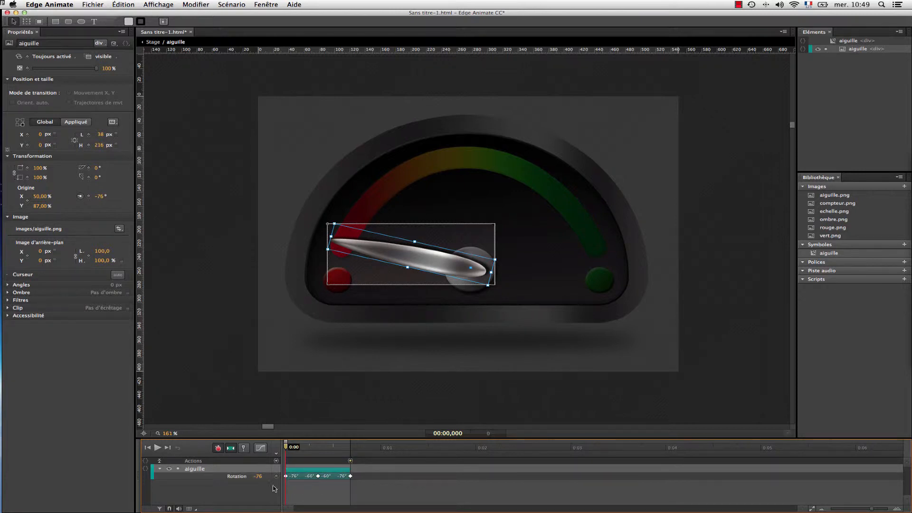
# - Set the needle's rotation at the middle keyframe (0.341 seconds) to -69° and preview the animation in the browser
pyautogui.click(318, 477)
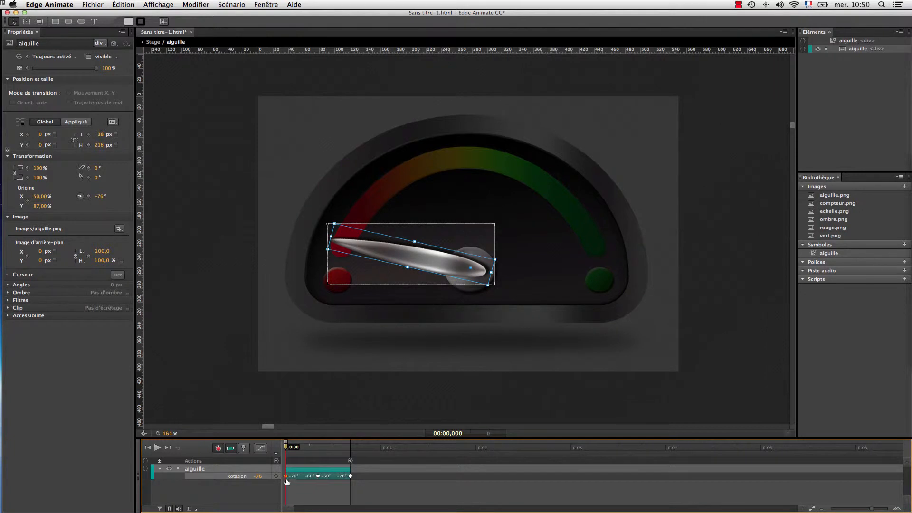
pyautogui.moveTo(288, 447); pyautogui.dragTo(318, 448)
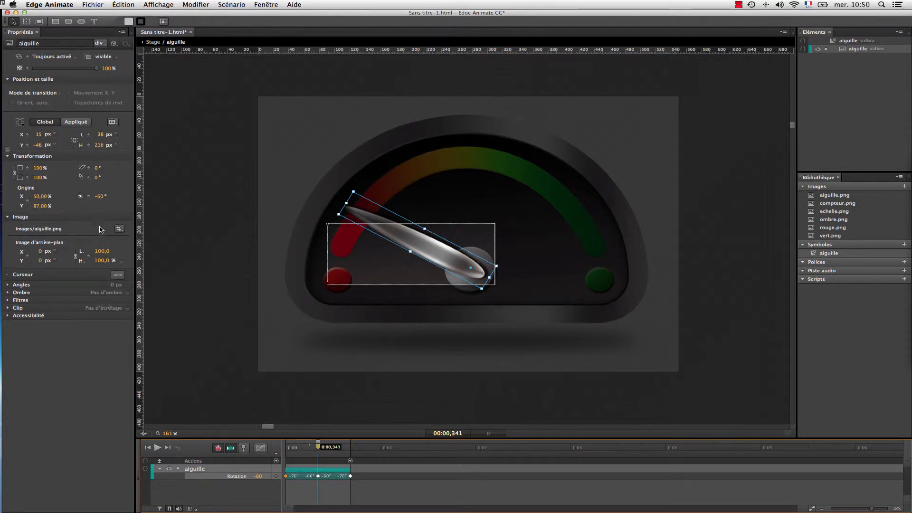
pyautogui.moveTo(81, 196); pyautogui.dragTo(80, 196)
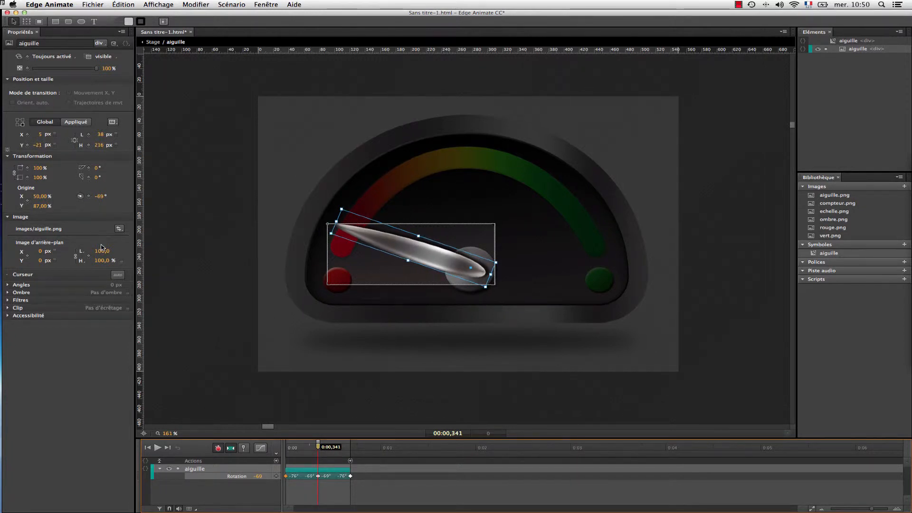
pyautogui.click(95, 5)
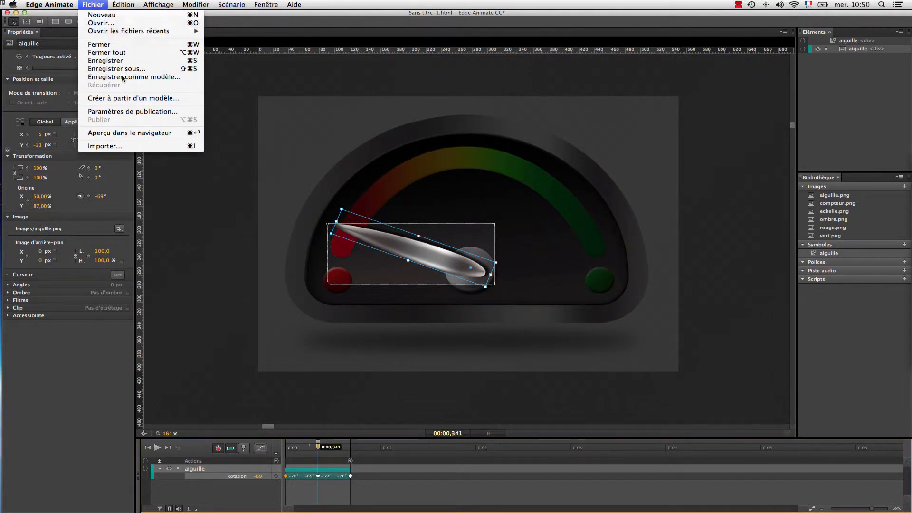
pyautogui.click(122, 133)
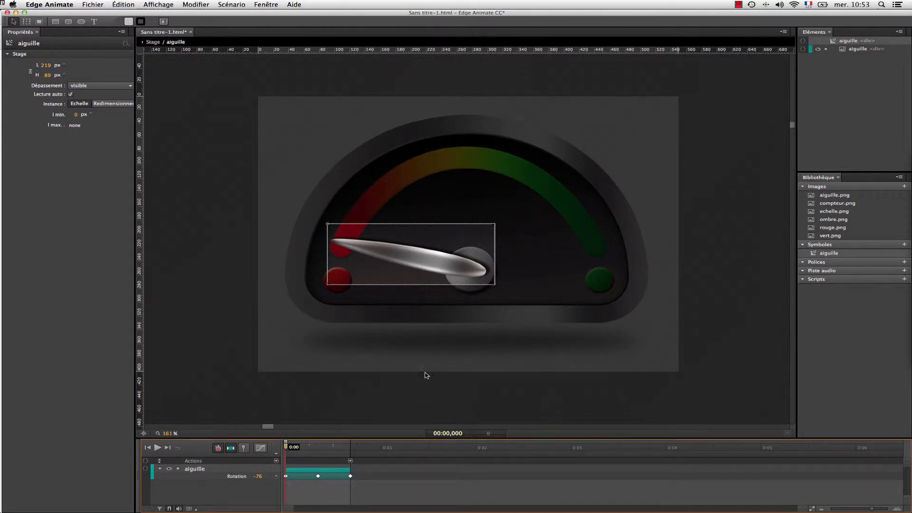
# - Insert a timeline label named "go" at 1 second and add a rotation keyframe for the needle there
pyautogui.moveTo(286, 447); pyautogui.dragTo(383, 452)
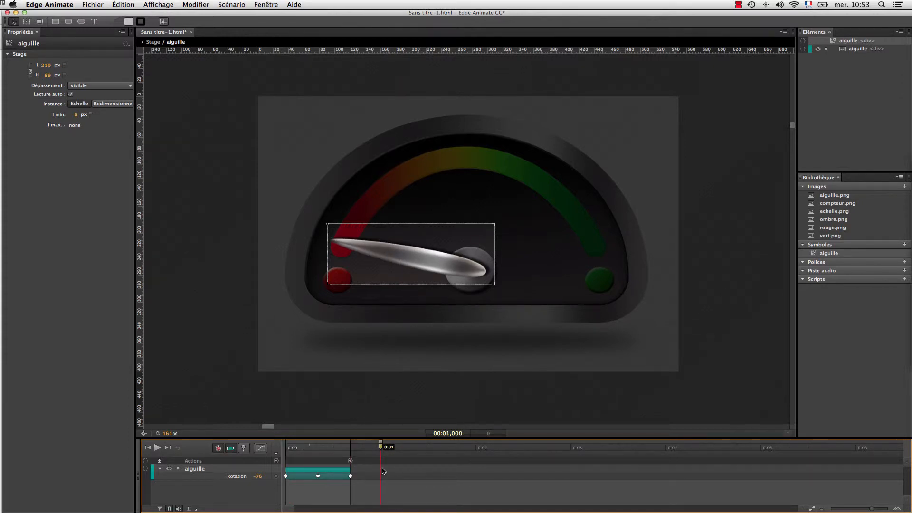
pyautogui.click(276, 454)
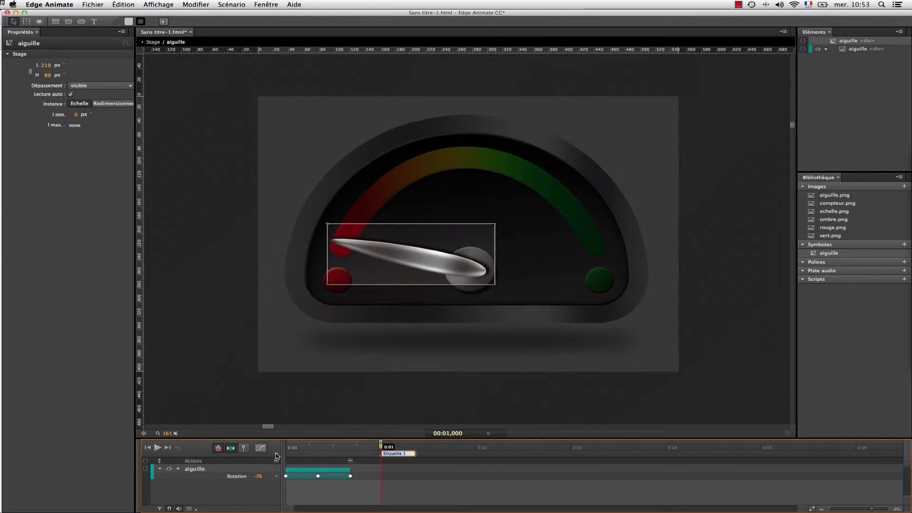
pyautogui.write('go')
pyautogui.click(459, 271)
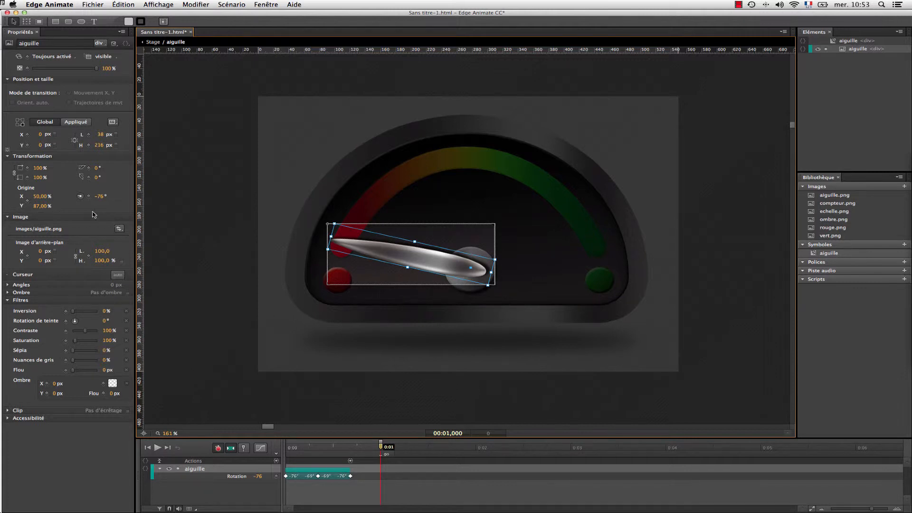
pyautogui.click(88, 197)
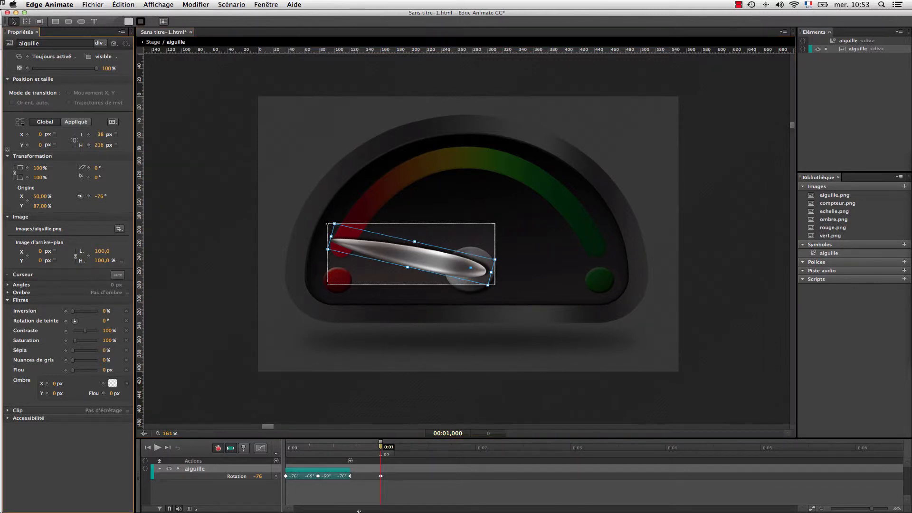
# - Rotate the needle to 76° at 1.5 seconds so it swings over to the green end of the scale
pyautogui.click(383, 452)
pyautogui.moveTo(383, 452); pyautogui.dragTo(434, 456)
pyautogui.click(433, 453)
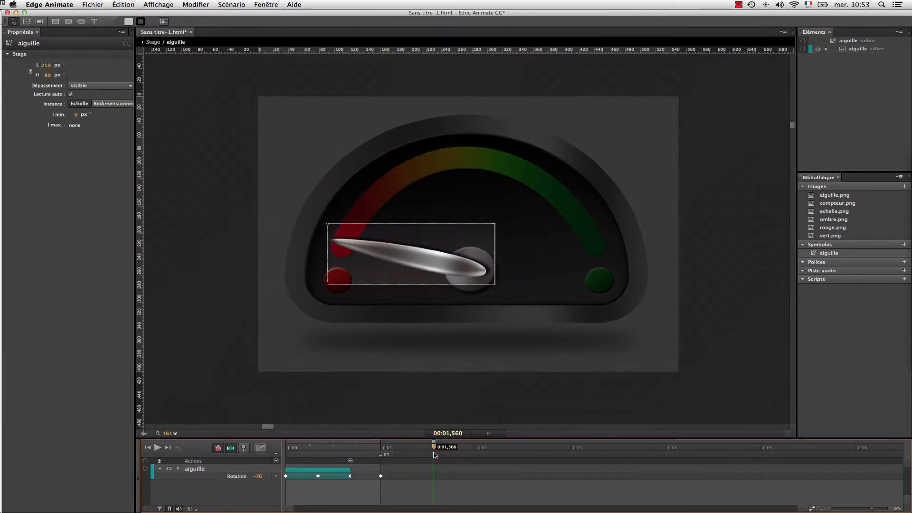
pyautogui.moveTo(435, 451); pyautogui.dragTo(430, 450)
pyautogui.click(440, 260)
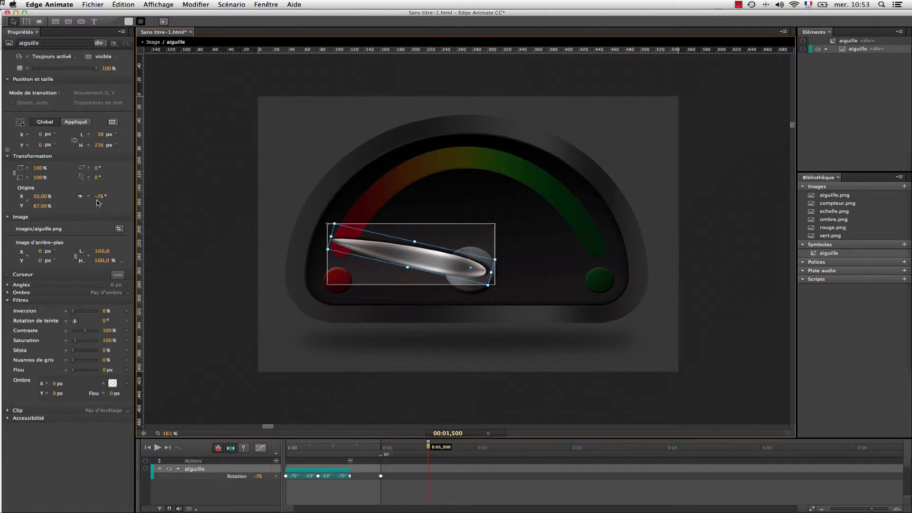
pyautogui.moveTo(99, 197); pyautogui.dragTo(171, 215)
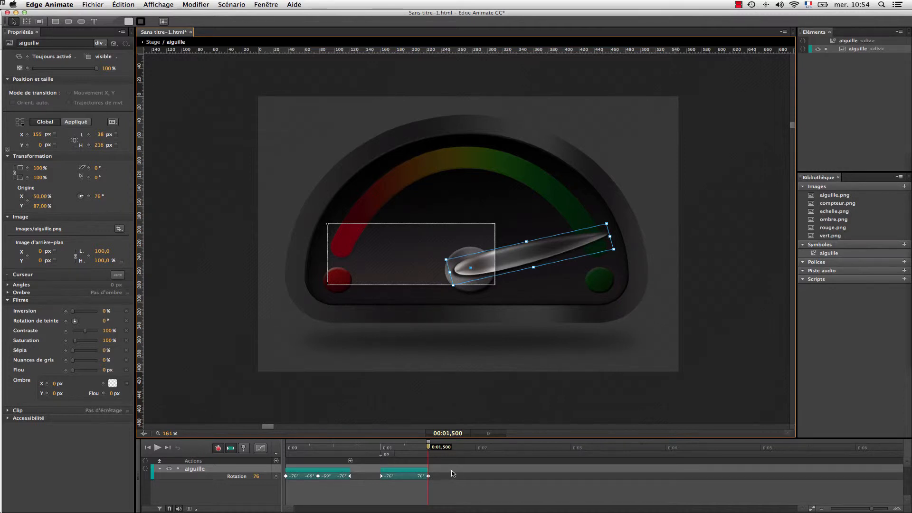
# - Copy the needle's 1 to 1.5 second rotation transition and paste it inverted at 2 seconds
pyautogui.click(415, 471)
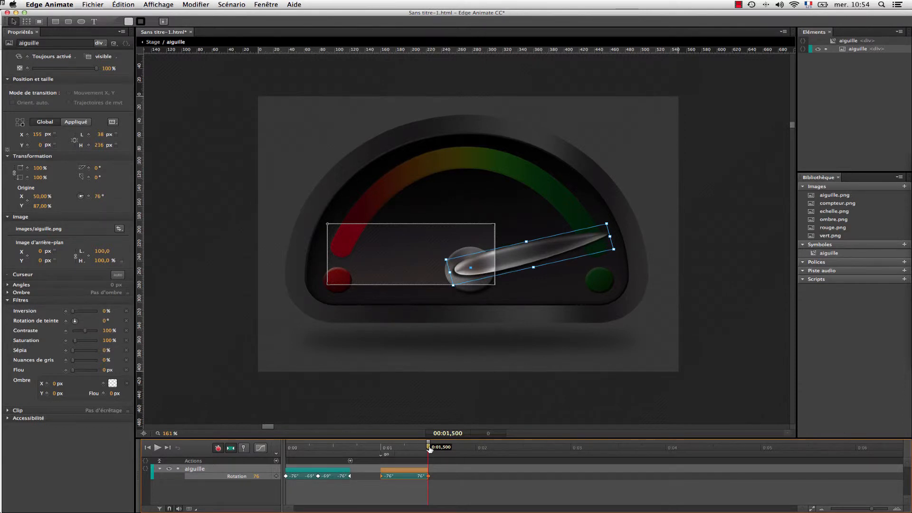
pyautogui.moveTo(429, 446); pyautogui.dragTo(478, 452)
pyautogui.press('super+v')
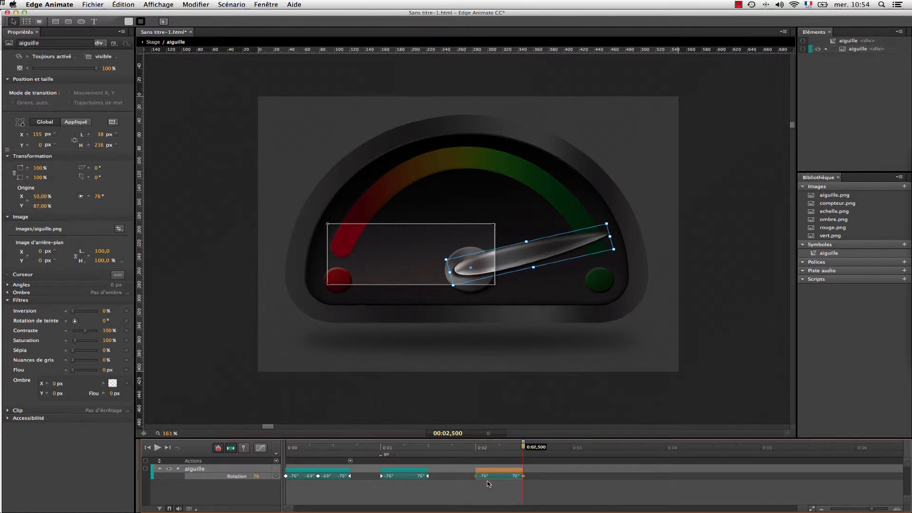
pyautogui.press('super+z')
pyautogui.rightClick(479, 472)
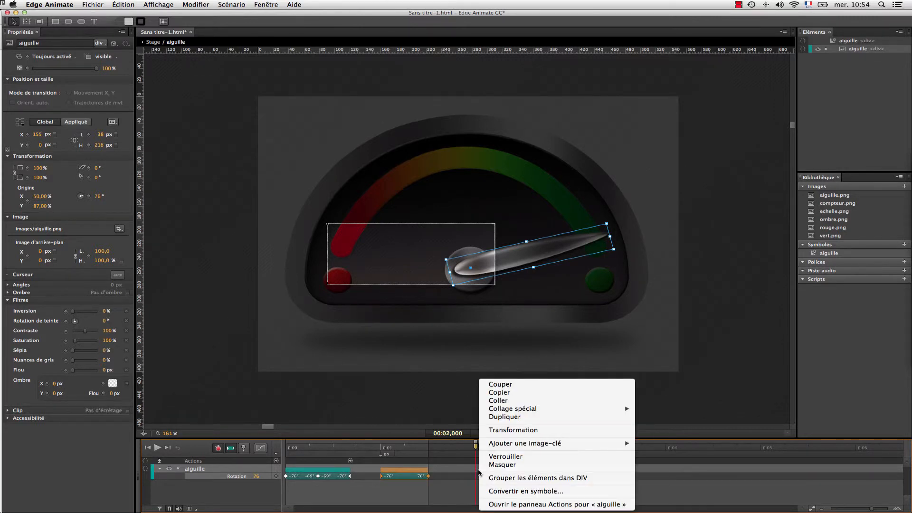
pyautogui.moveTo(570, 409)
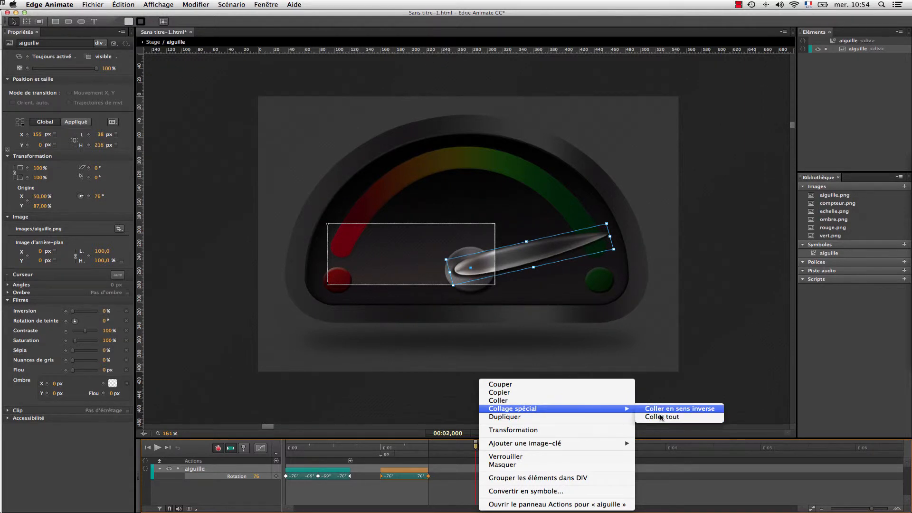
pyautogui.click(675, 409)
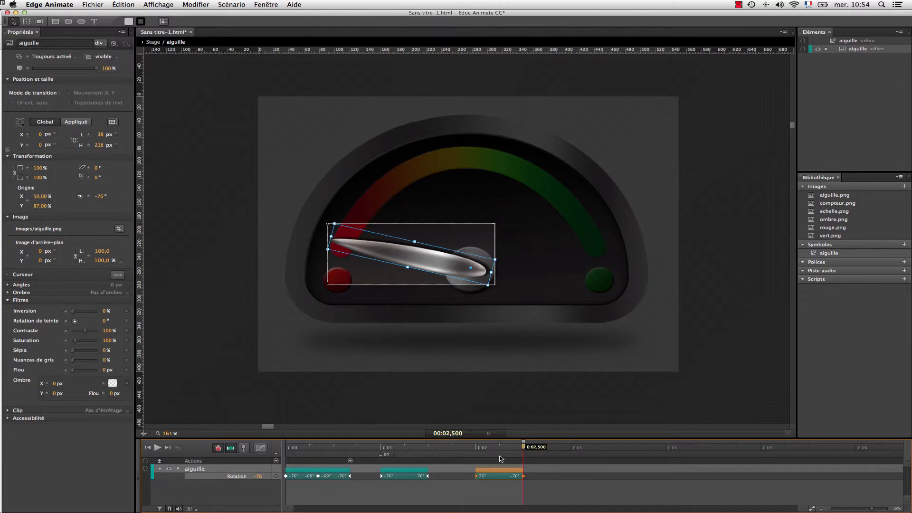
# - Insert a timeline label named "off" at 2 seconds, where the needle's return swing starts
pyautogui.moveTo(524, 446); pyautogui.dragTo(476, 456)
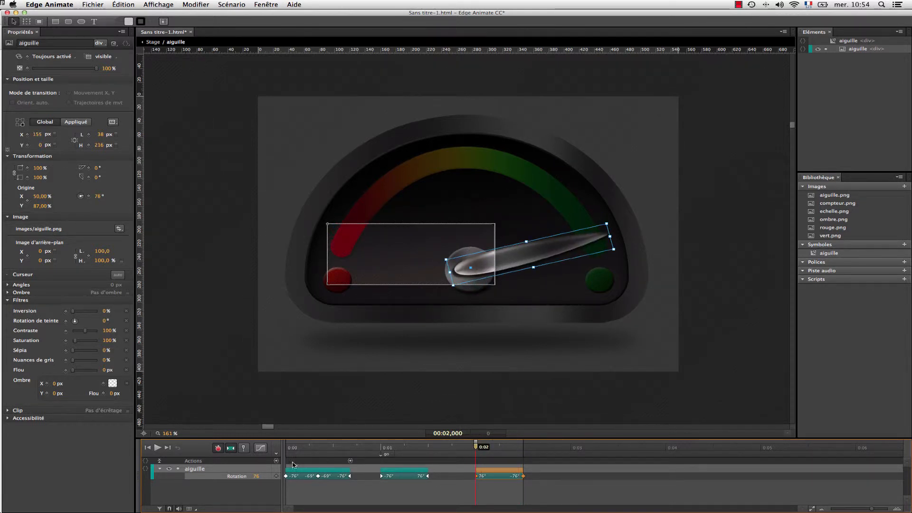
pyautogui.press('super+l')
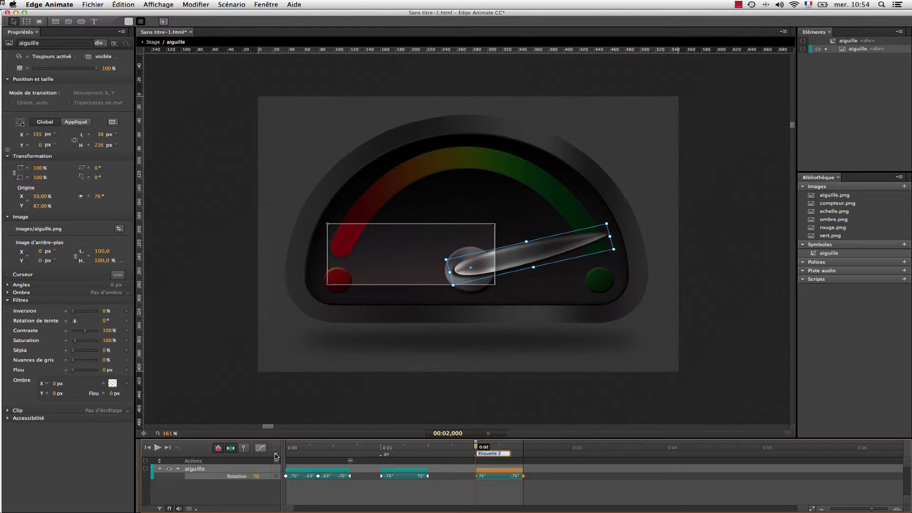
pyautogui.write('off')
pyautogui.click(542, 479)
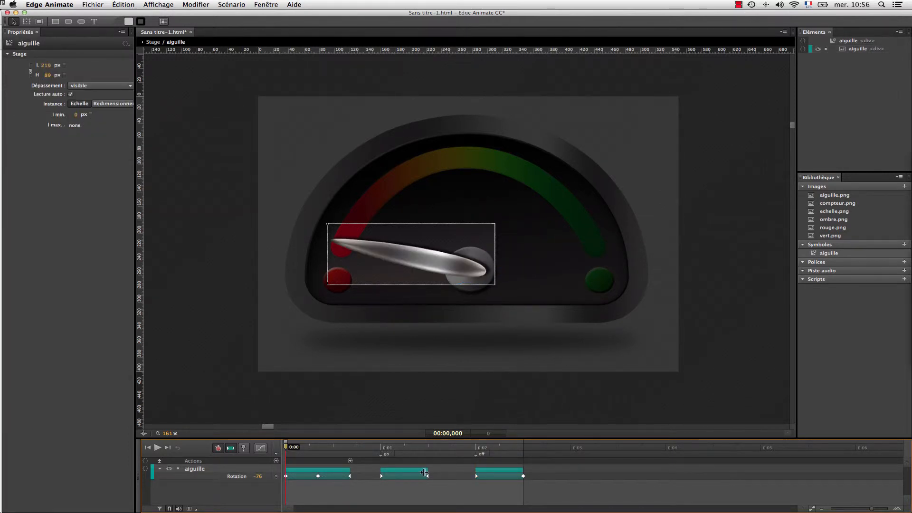
# - Create a timeline trigger at 1.5 seconds, at the end of the needle's swing to green
pyautogui.click(424, 471)
pyautogui.moveTo(286, 447); pyautogui.dragTo(430, 455)
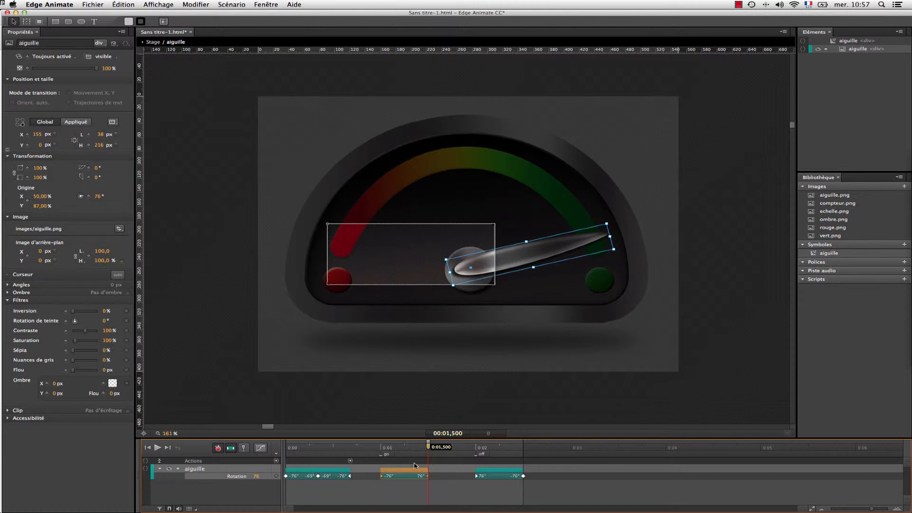
pyautogui.click(276, 461)
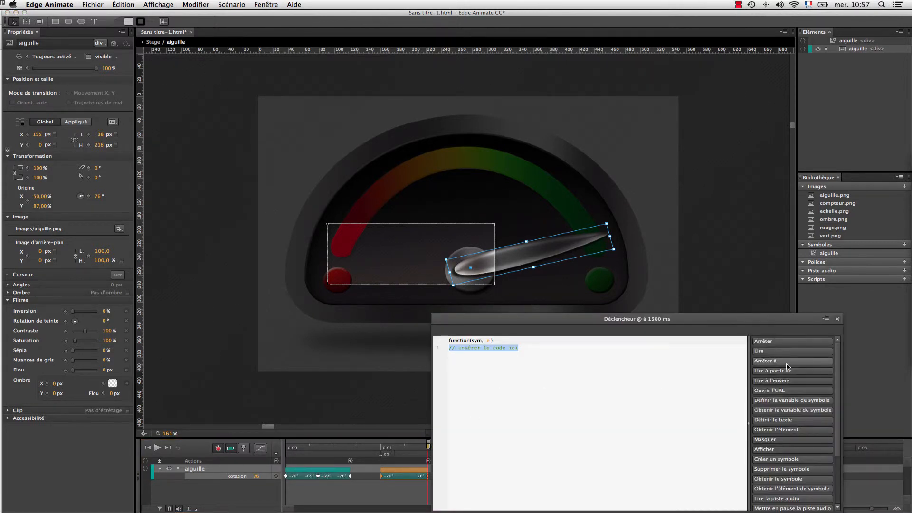
pyautogui.click(770, 361)
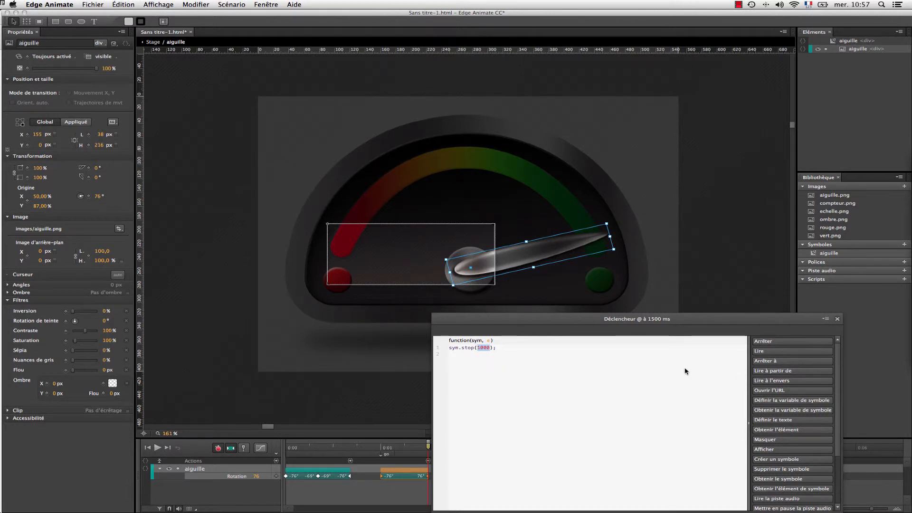
pyautogui.click(509, 352)
pyautogui.moveTo(509, 353); pyautogui.dragTo(442, 351)
pyautogui.press('BackSpace')
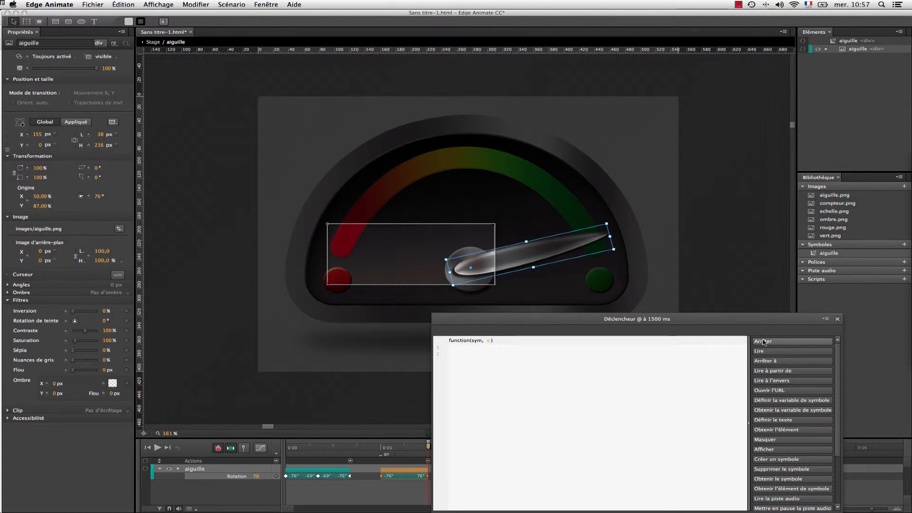
# - Make the 1.5 second trigger stop playback with sym.stop(); and close the code editor
pyautogui.click(793, 341)
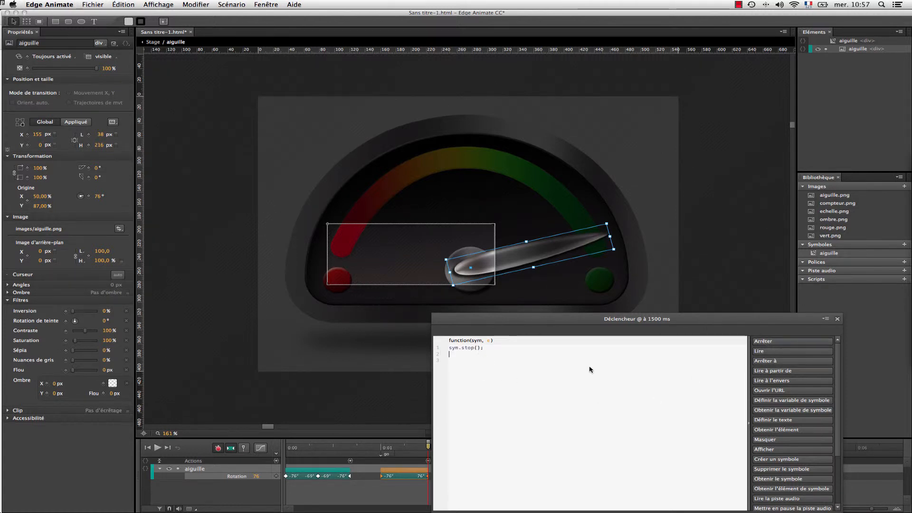
pyautogui.click(837, 320)
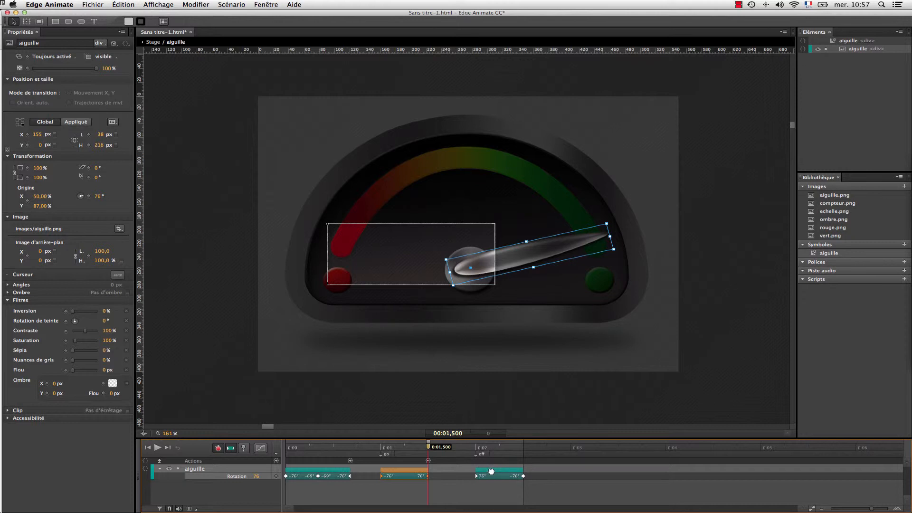
# - Copy the trigger at the end of the idle swing and paste it at 2.5 seconds, where the return swing ends
pyautogui.click(491, 471)
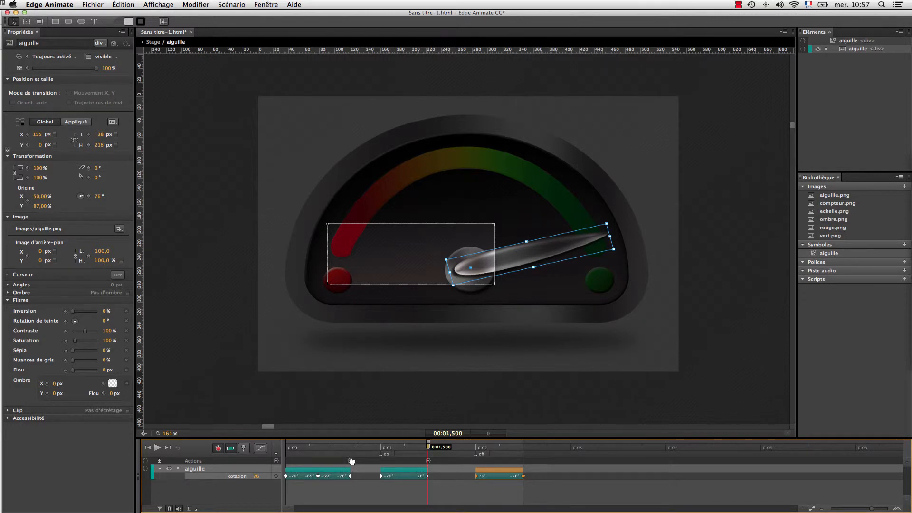
pyautogui.click(351, 460)
pyautogui.rightClick(351, 461)
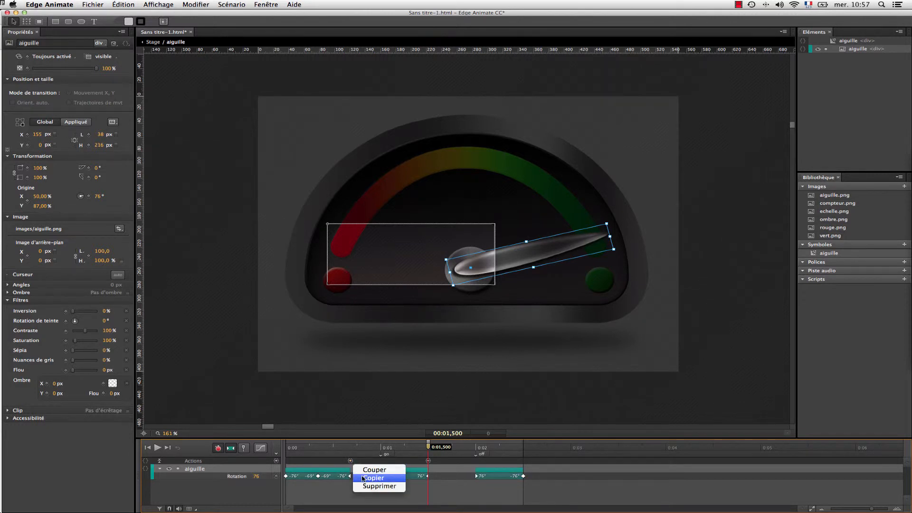
pyautogui.click(363, 478)
pyautogui.moveTo(428, 448); pyautogui.dragTo(524, 451)
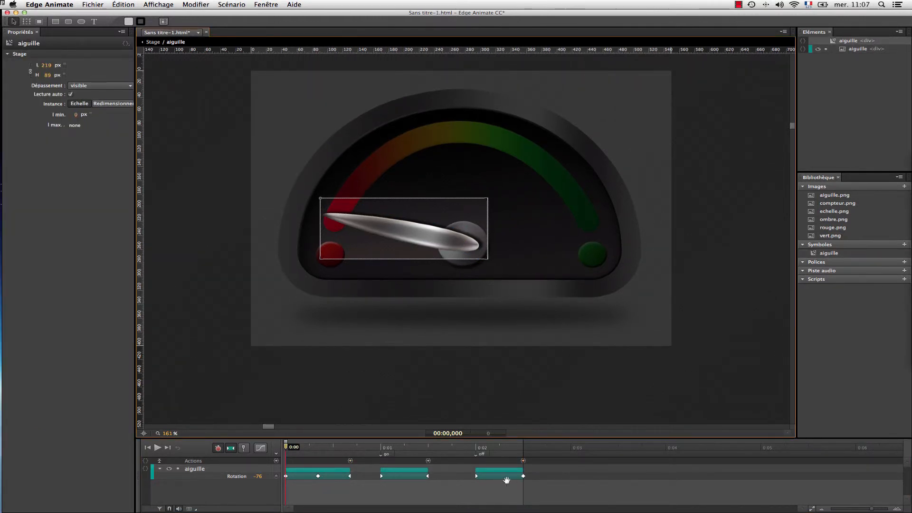
# - Exit the needle symbol to the main composition and select the Stage
pyautogui.click(312, 471)
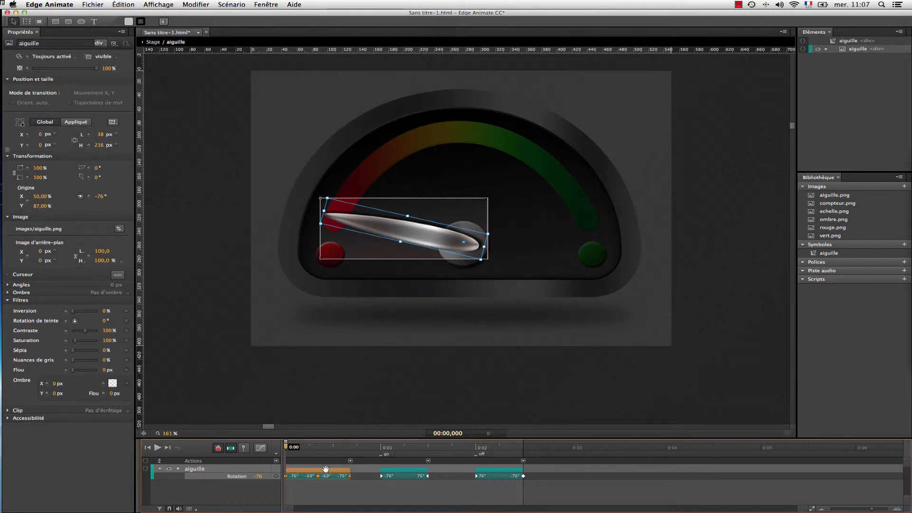
pyautogui.click(153, 42)
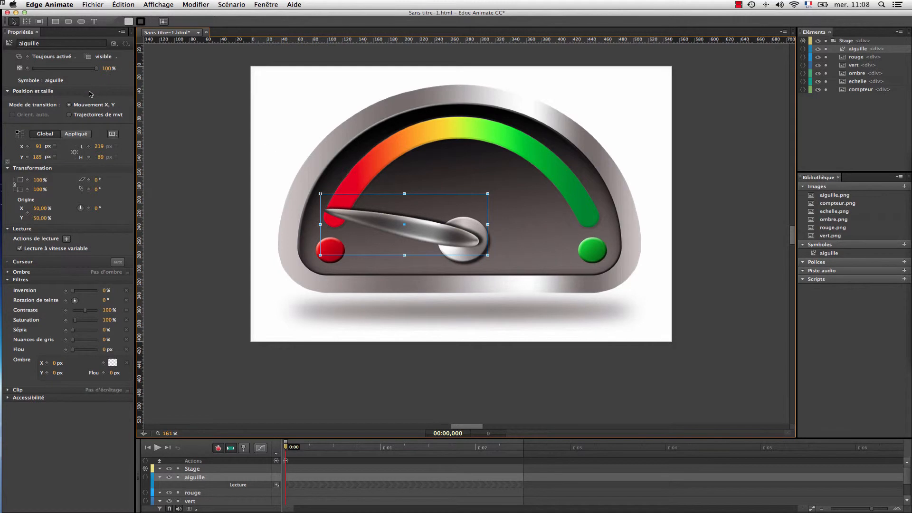
pyautogui.click(220, 470)
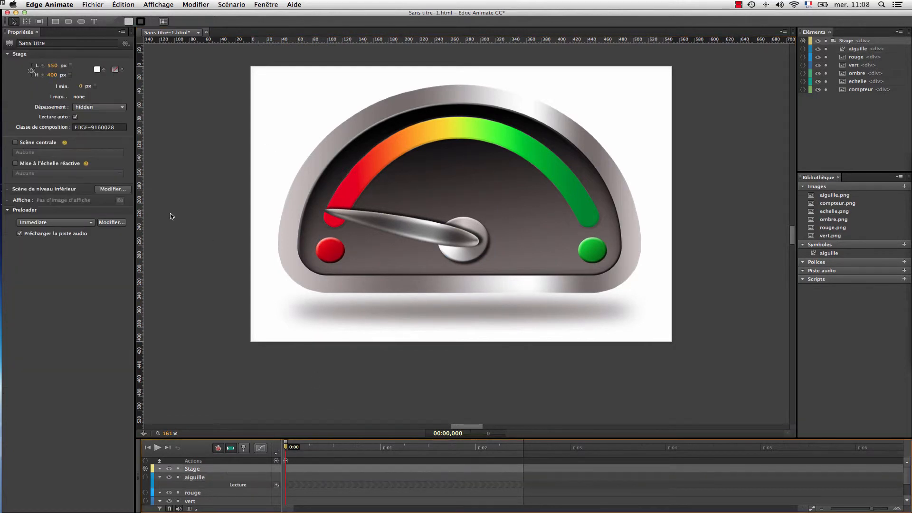
# - Review the Stage's mouseout and mouseover actions and preview the composition in the browser
pyautogui.click(125, 44)
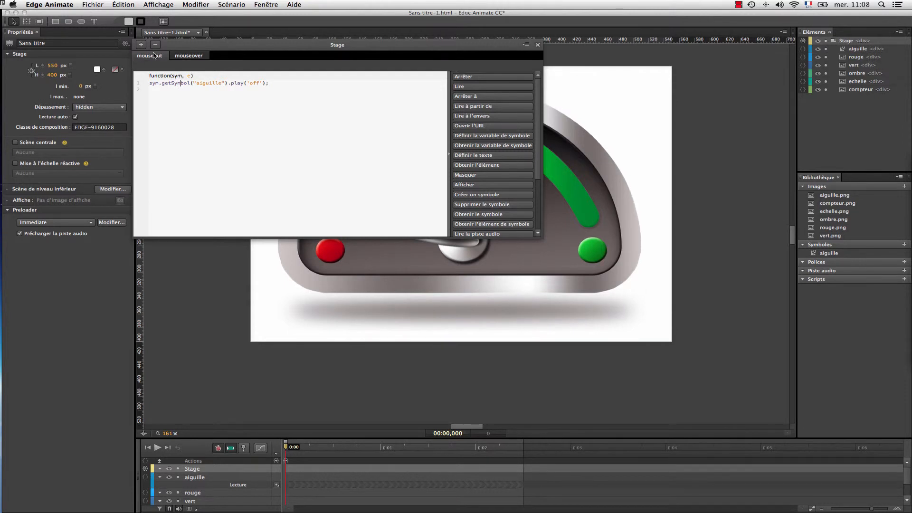
pyautogui.click(178, 58)
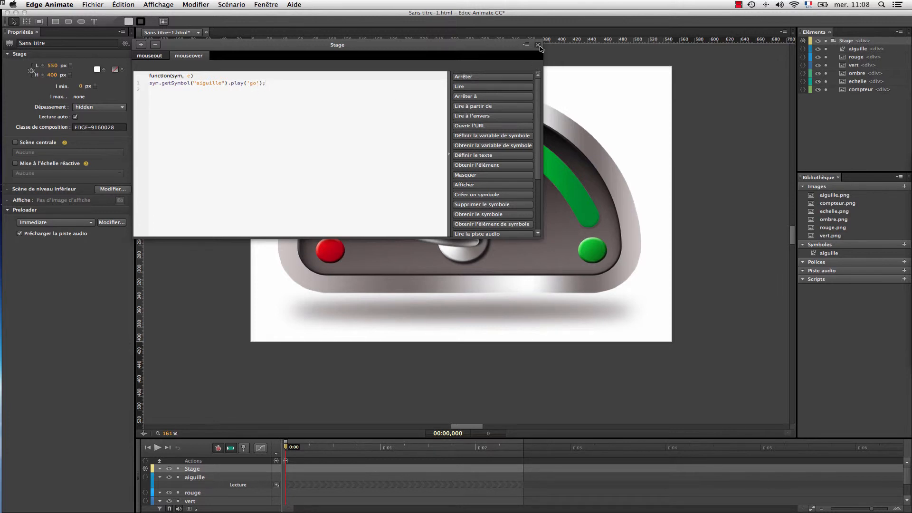
pyautogui.click(160, 56)
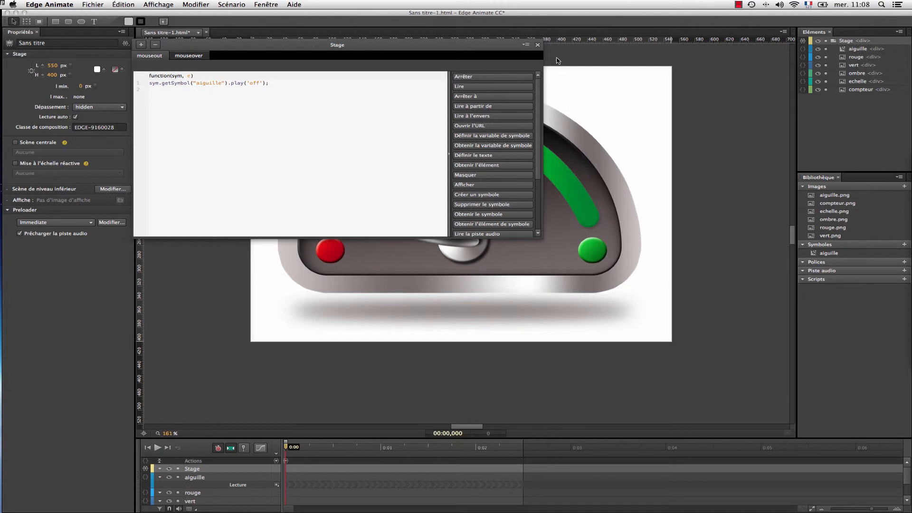
pyautogui.click(537, 45)
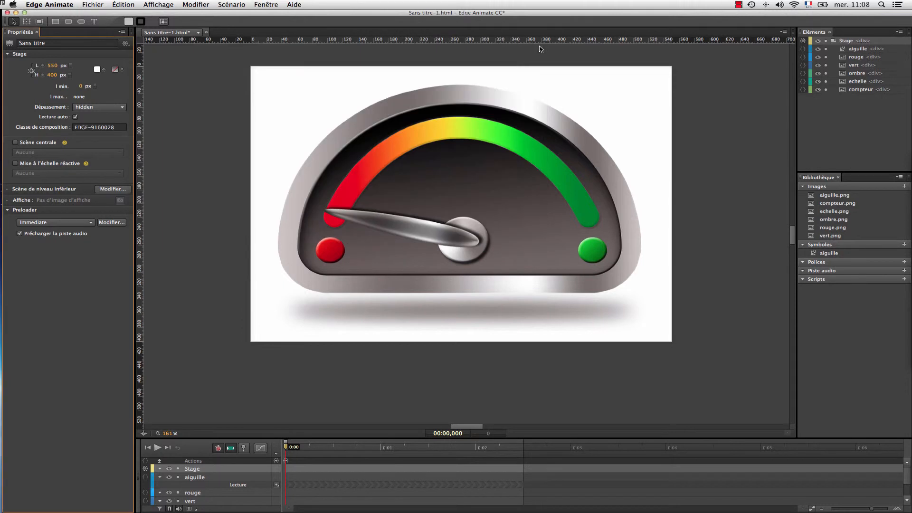
pyautogui.click(100, 5)
pyautogui.click(119, 134)
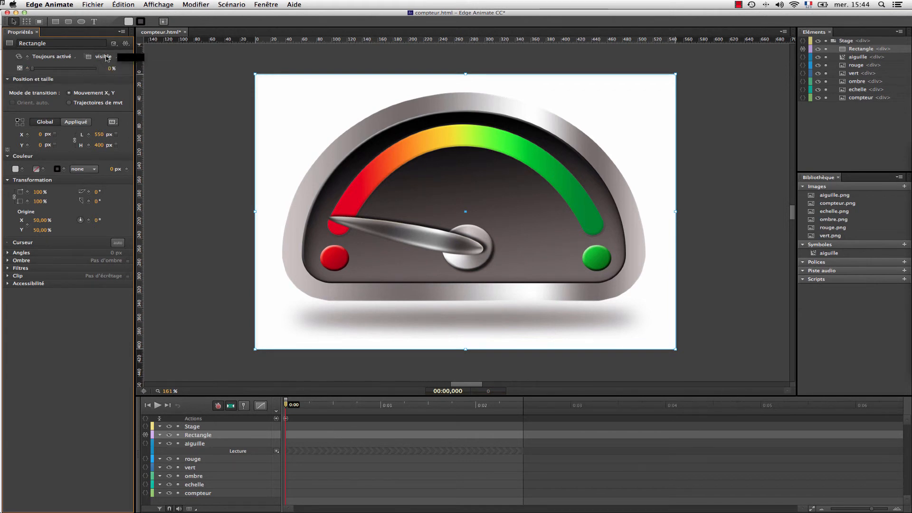
# - Check the transparent rectangle's mouseout and mouseover actions and test the gauge in the browser
pyautogui.click(126, 44)
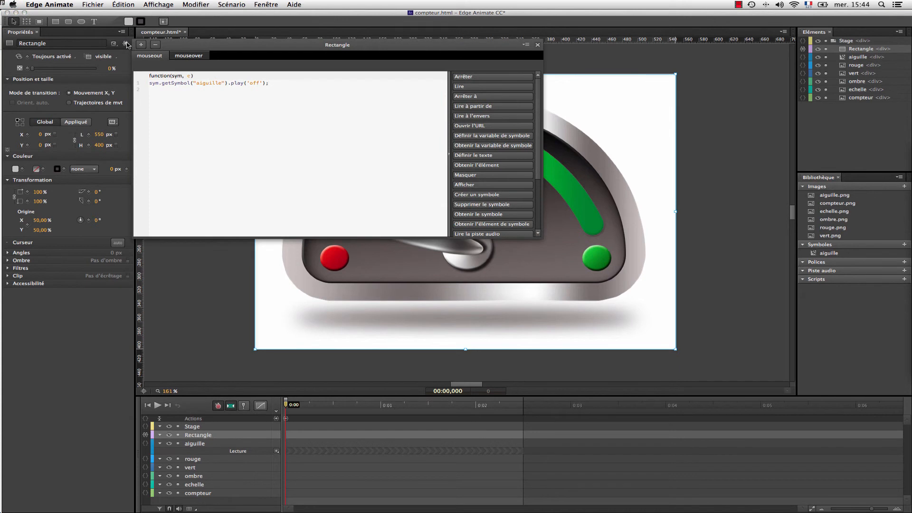
pyautogui.click(192, 57)
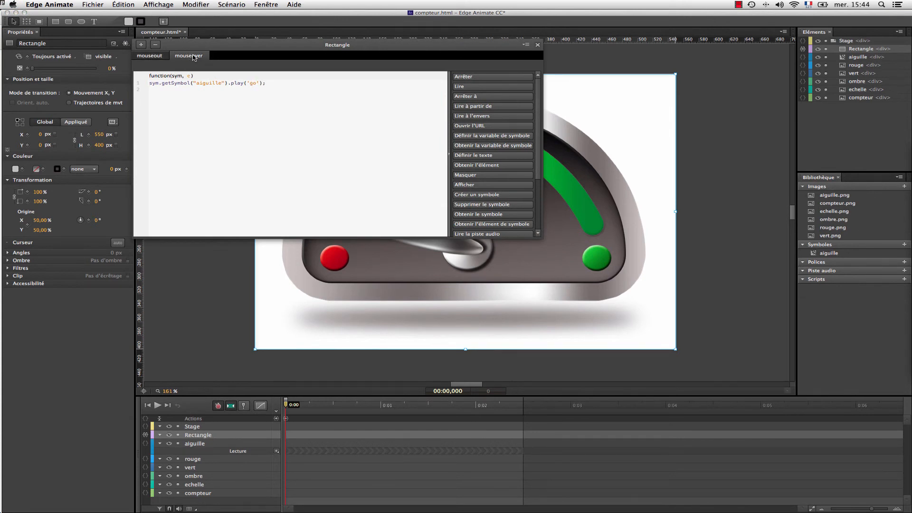
pyautogui.click(537, 45)
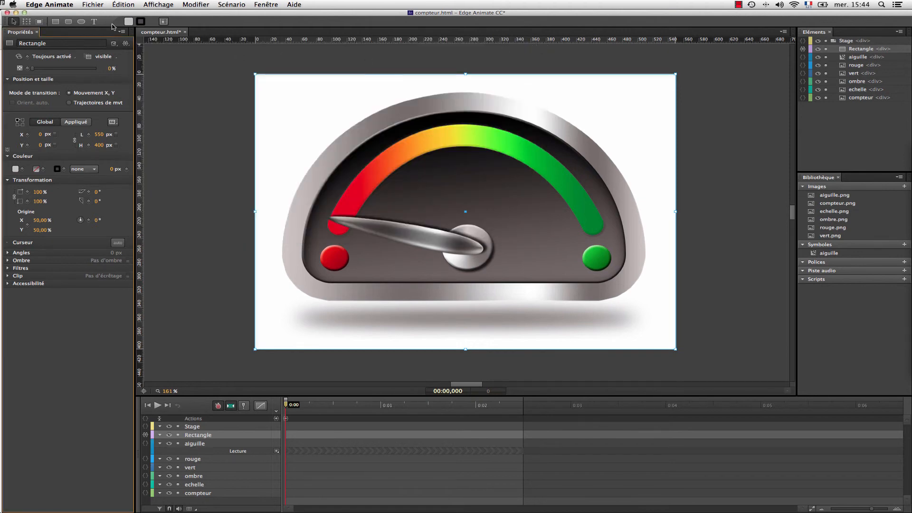
pyautogui.click(93, 5)
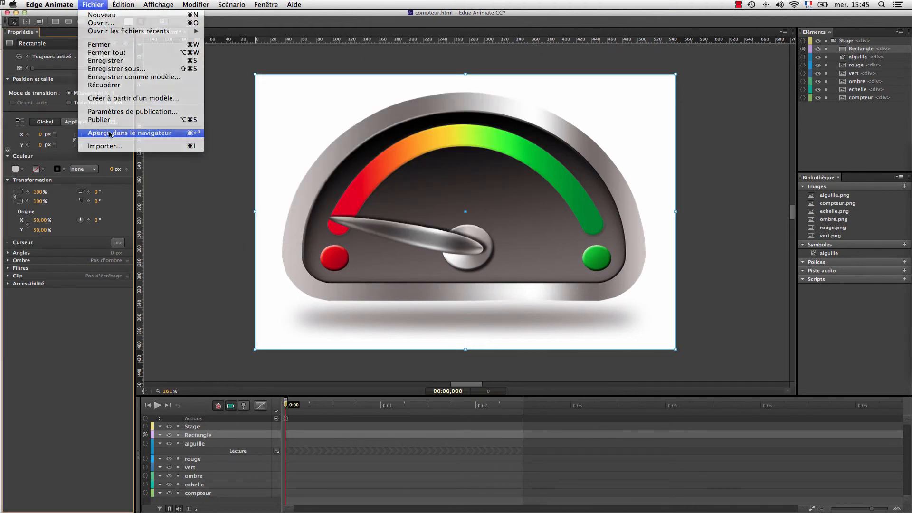
pyautogui.click(109, 133)
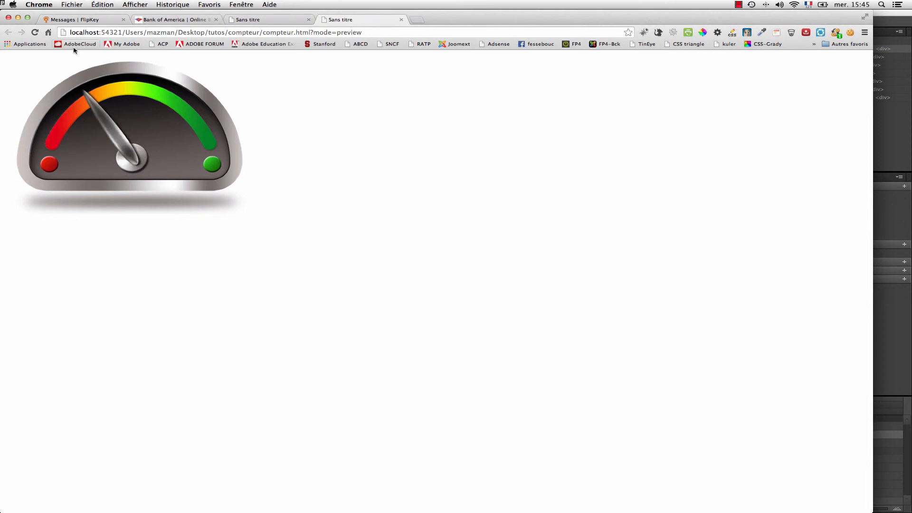
pyautogui.click(9, 18)
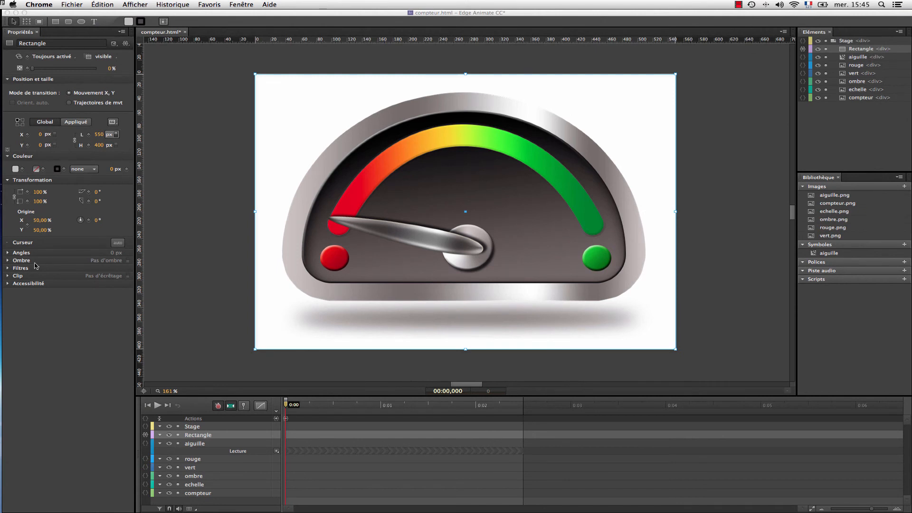
# - Set the rectangle's mouse cursor to pointer and preview the gauge in the browser
pyautogui.click(8, 244)
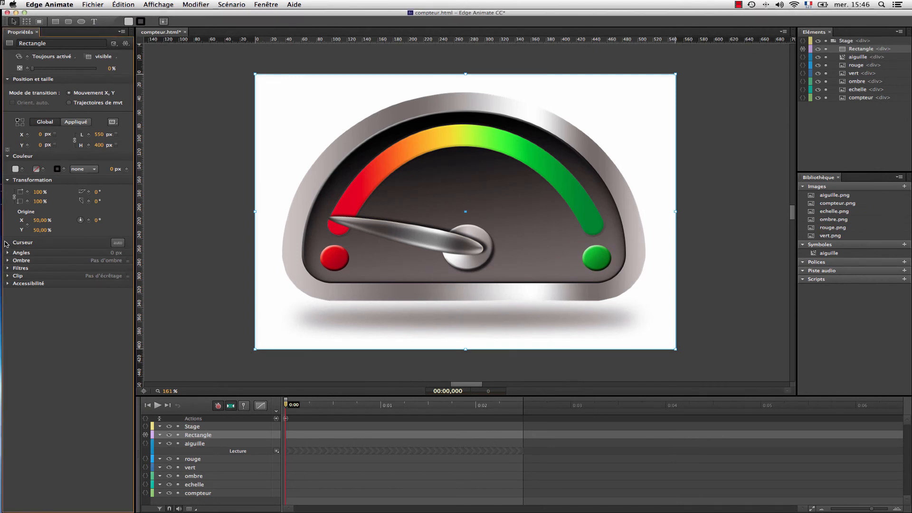
pyautogui.click(117, 242)
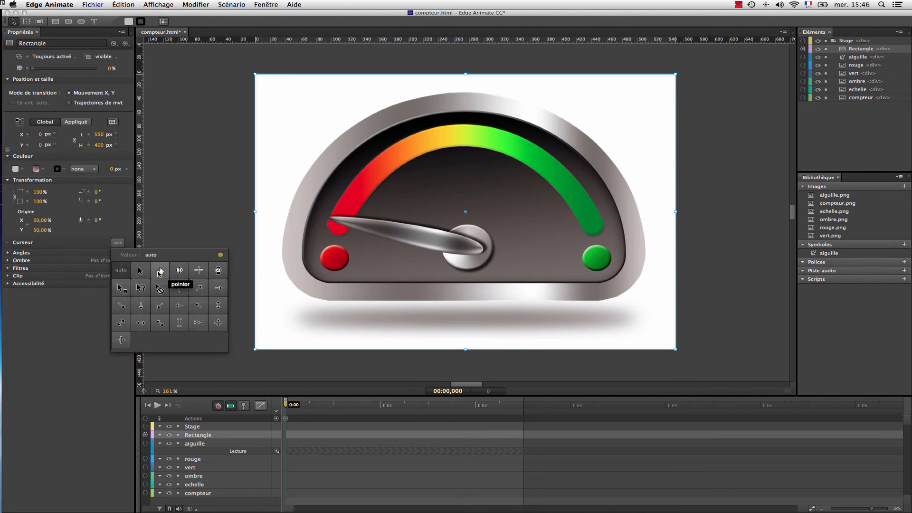
pyautogui.click(160, 272)
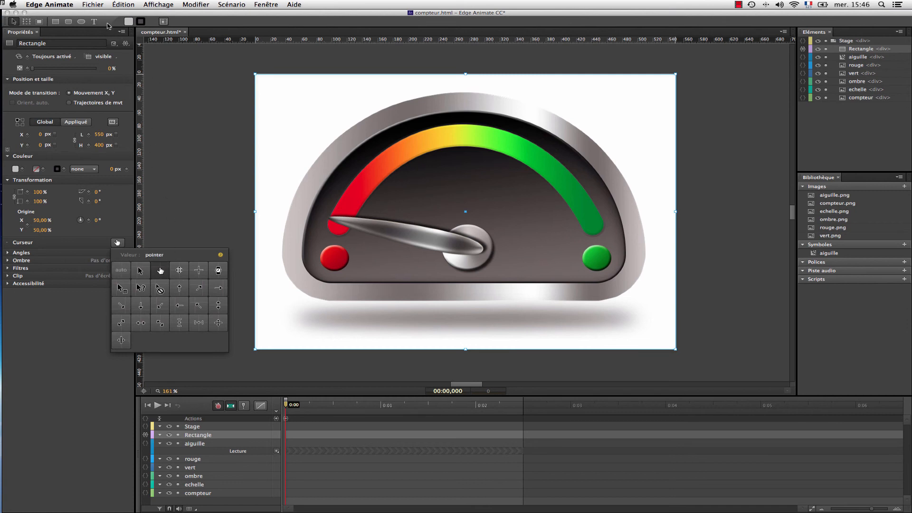
pyautogui.click(81, 4)
pyautogui.click(92, 6)
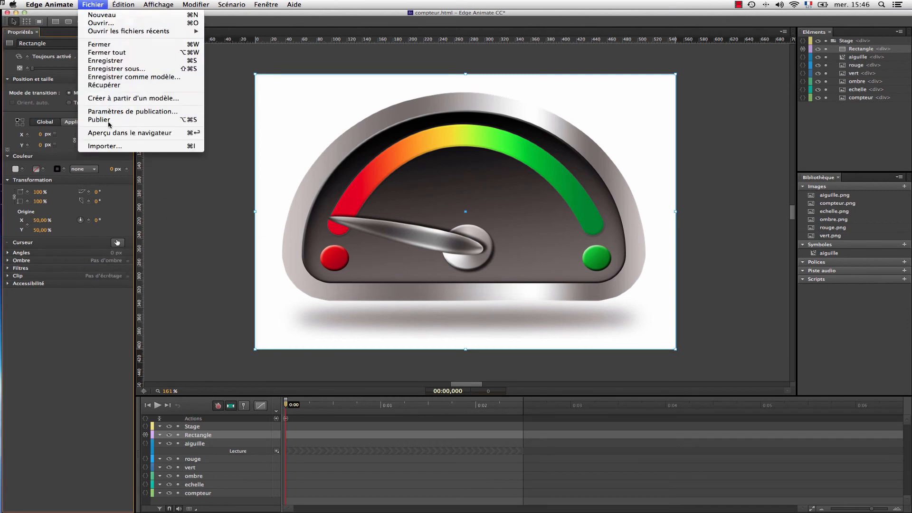
pyautogui.click(109, 133)
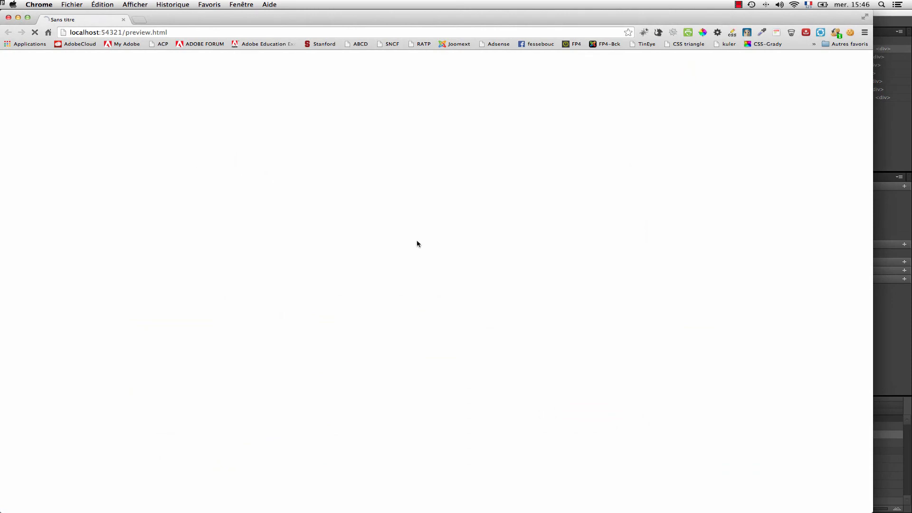